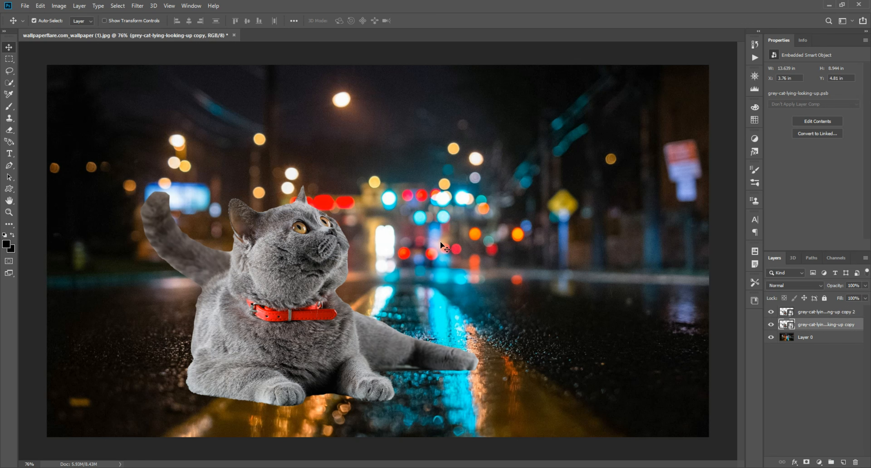
Distort the lower cat copy into a flat cast shape about 22.5 by 2.5 in, stretching along the road from the cat's base
key("ctrl+t")
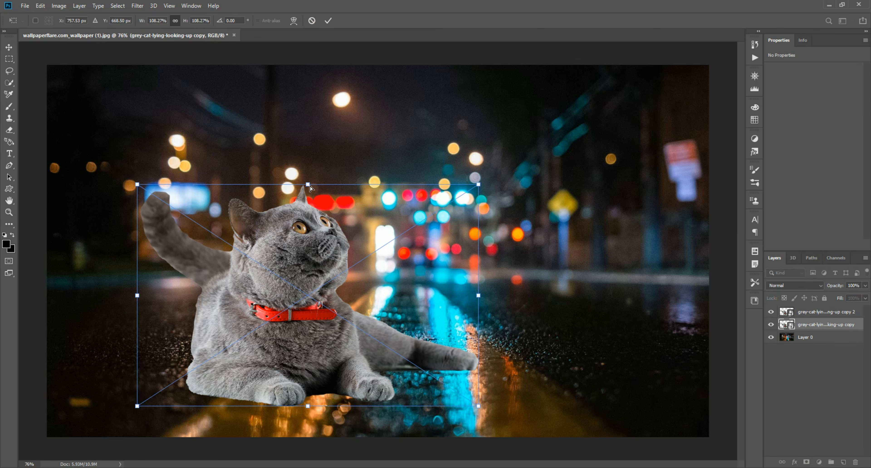
left_click_drag(310, 188, 1, 435)
key("Return")
Apply a black Color Overlay to the flattened cat copy to turn it into a shadow
scroll(128, 406, "up", 6)
double_click(843, 324)
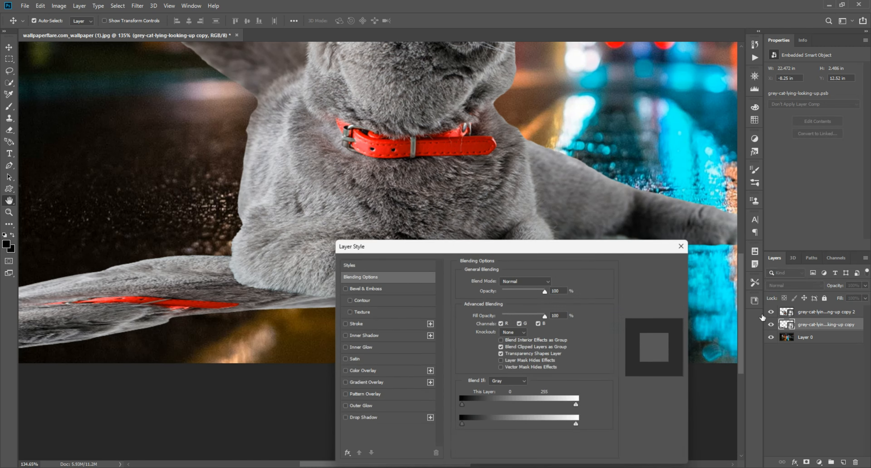
left_click(362, 371)
key("Return")
scroll(451, 270, "left", 5)
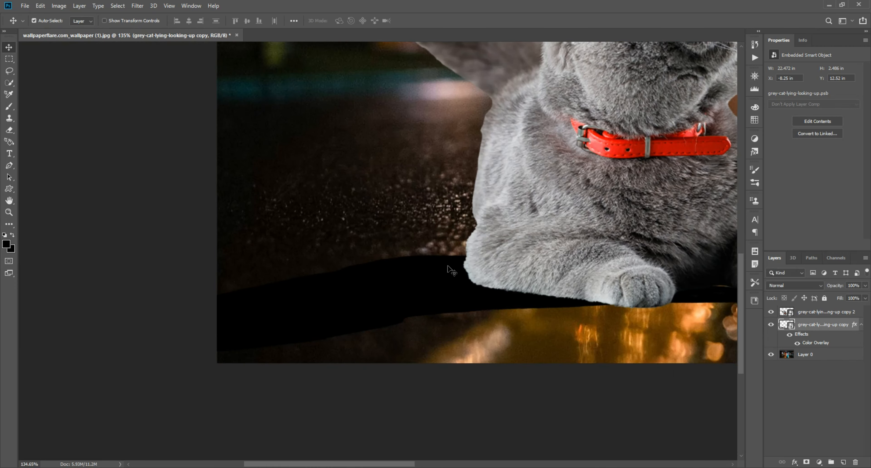
Soften the cat's cast shadow with a Gaussian Blur and a Motion Blur filter
left_click(132, 6)
mouse_move(231, 113)
left_click(272, 142)
left_click(661, 197)
left_click(137, 5)
mouse_move(203, 109)
left_click(270, 160)
left_click(661, 198)
Reduce the opacity of the cat's cast shadow layer to 83%
left_click_drag(854, 296, 858, 296)
key("ctrl+0")
scroll(463, 304, "up", 5)
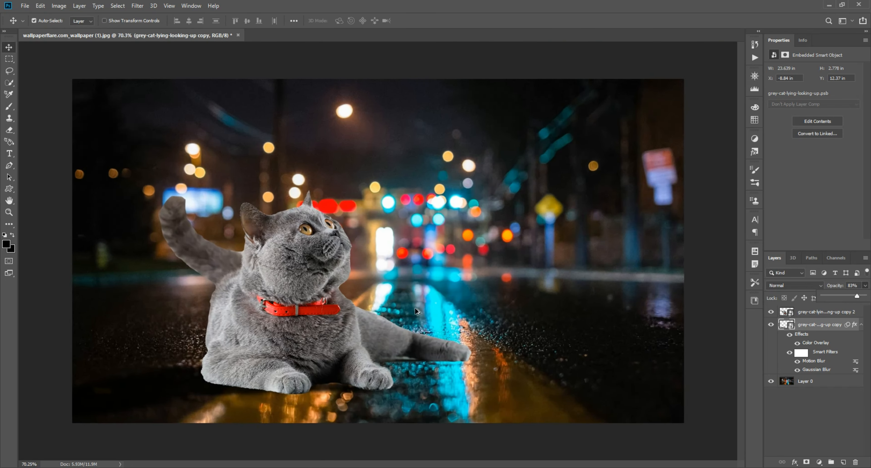
Create a new empty layer directly above the street background, Layer 0
left_click(416, 266)
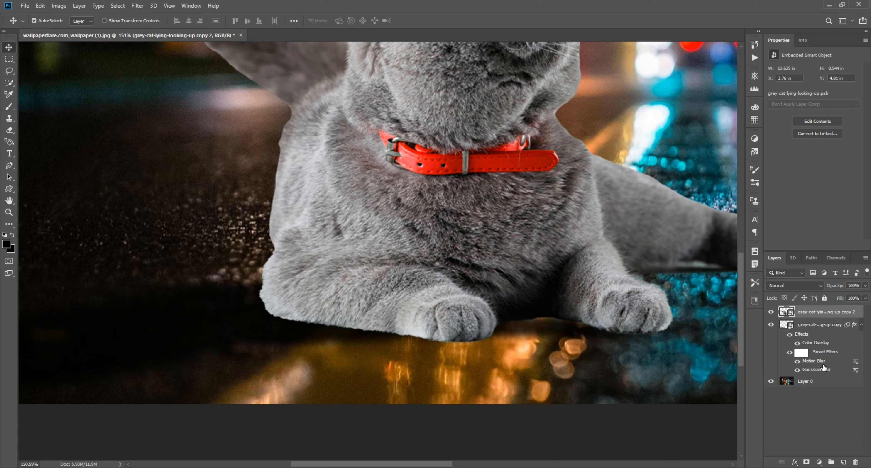
left_click(822, 353)
left_click(824, 383)
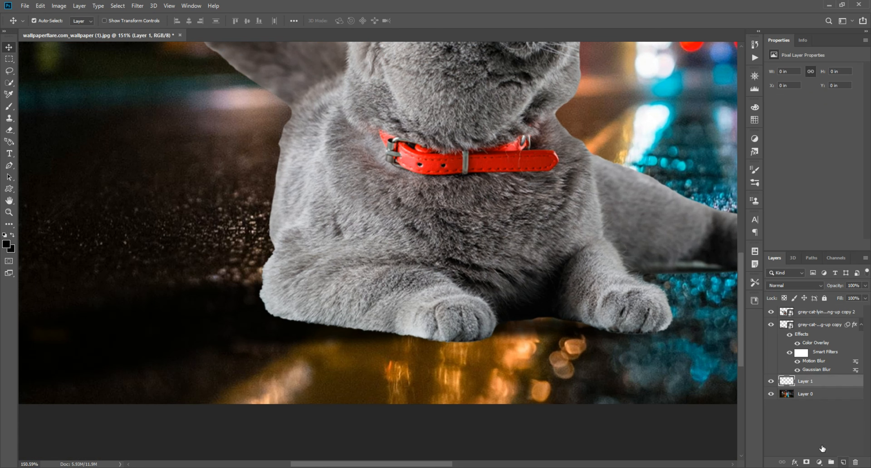
Paint black contact shadows under the cat's body, front paws and hind leg with a flattened Soft Round brush, 250 px and 90 px
left_click(9, 107)
left_click(37, 21)
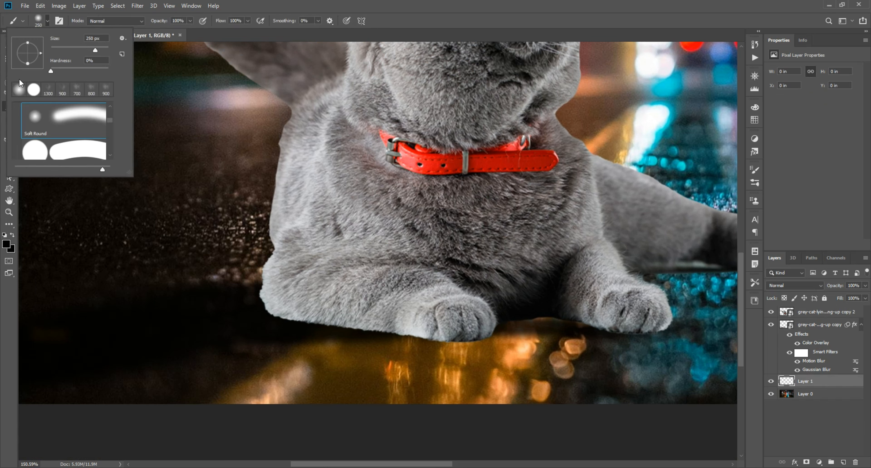
key("Return")
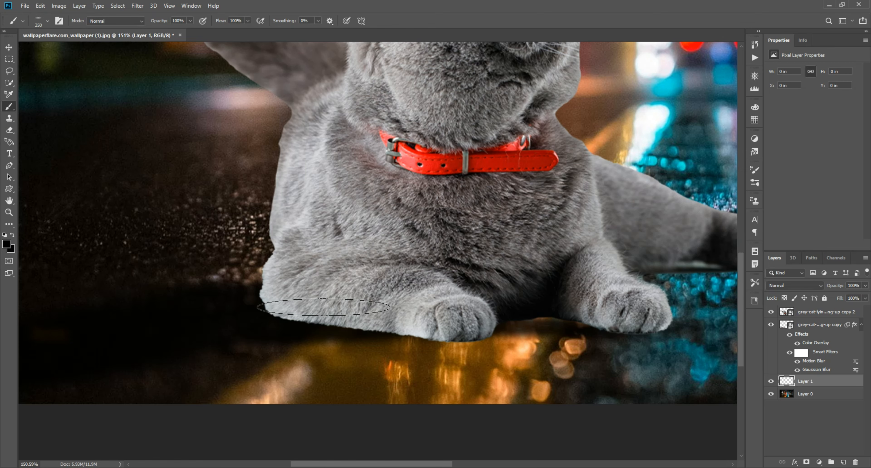
mouse_move(334, 313)
left_mouse_down()
mouse_move(387, 324)
mouse_move(446, 311)
mouse_move(571, 314)
left_mouse_up()
scroll(570, 314, "right", 5)
mouse_move(423, 262)
left_mouse_down()
mouse_move(544, 257)
mouse_move(524, 268)
mouse_move(553, 271)
left_mouse_up()
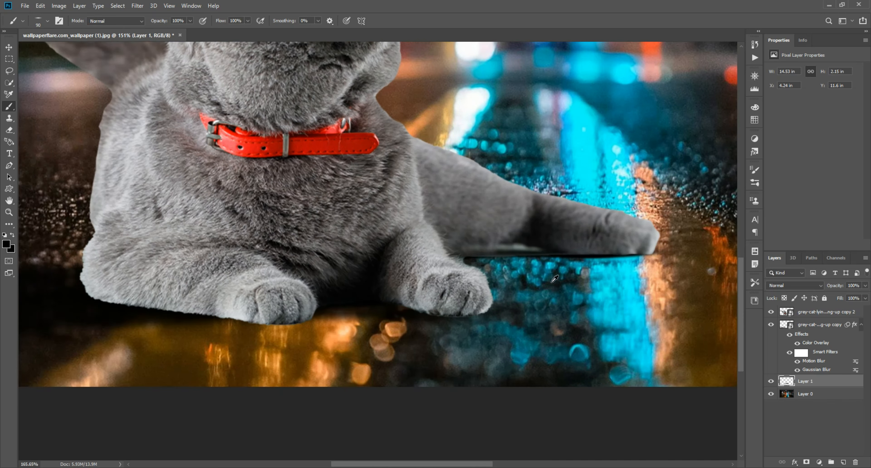
scroll(497, 232, "up", 3)
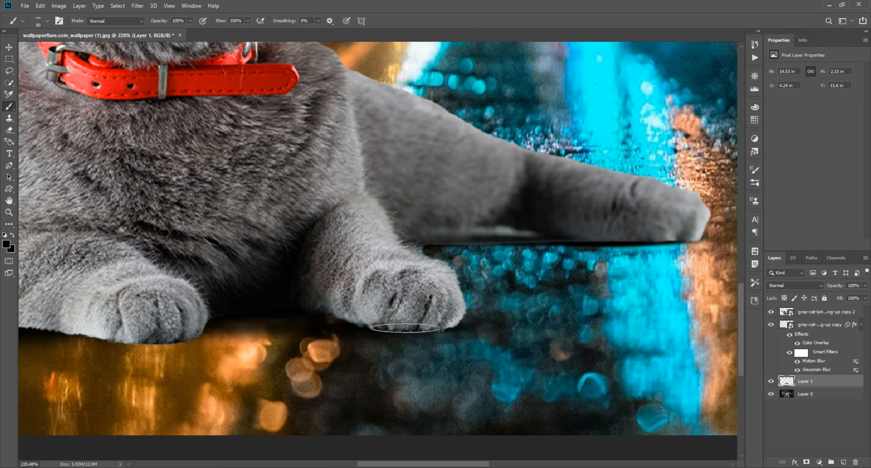
scroll(143, 338, "down", 4)
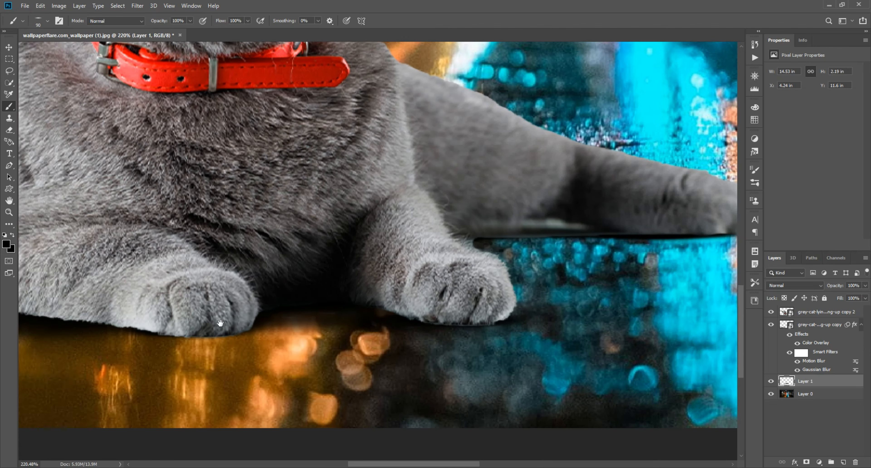
scroll(144, 338, "up", 3)
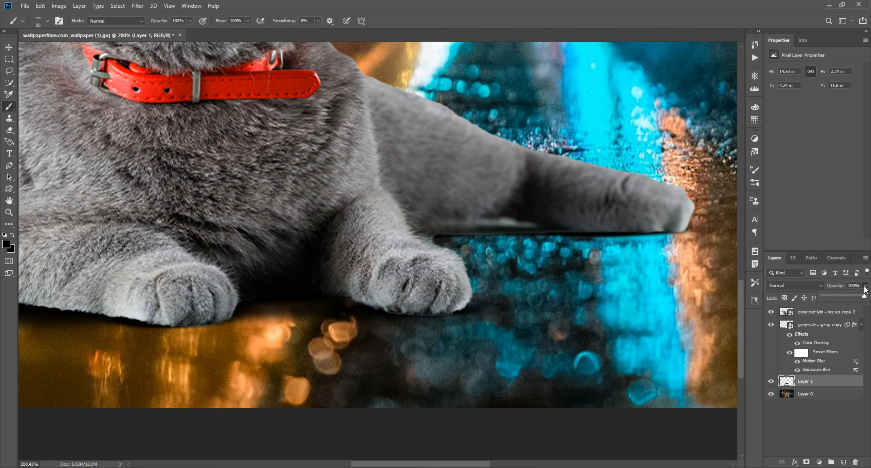
Lower the opacity of the painted contact shadow layer to 70%
left_click_drag(845, 297, 851, 297)
scroll(392, 252, "down", 7)
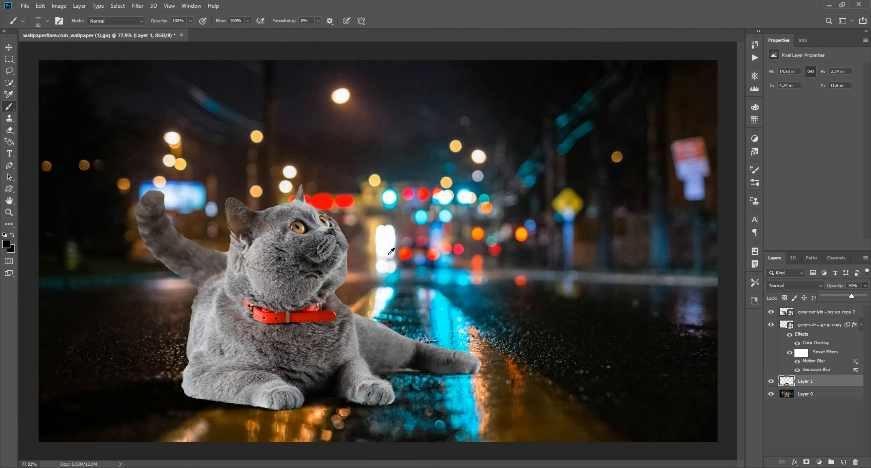
left_click(9, 48)
scroll(257, 354, "down", 1)
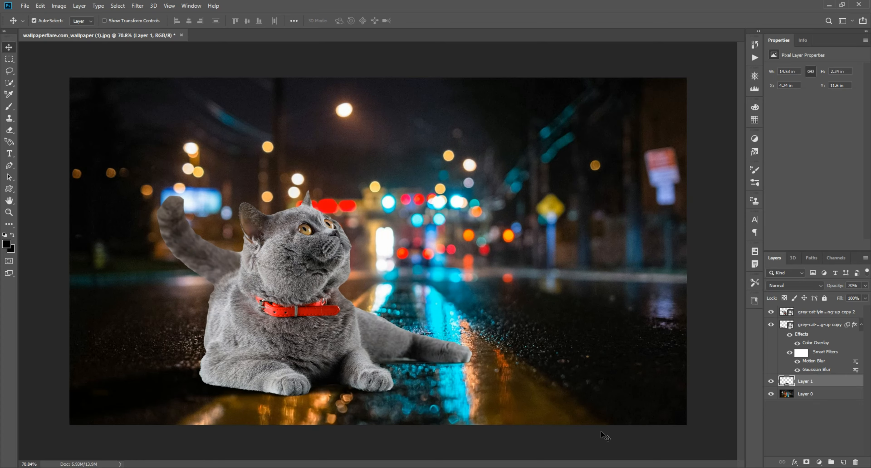
left_click(537, 467)
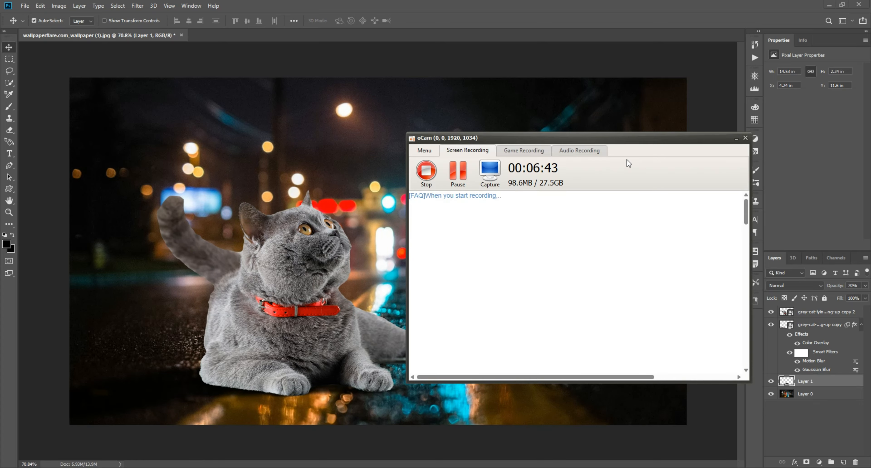
left_click(737, 139)
scroll(201, 293, "up", 1)
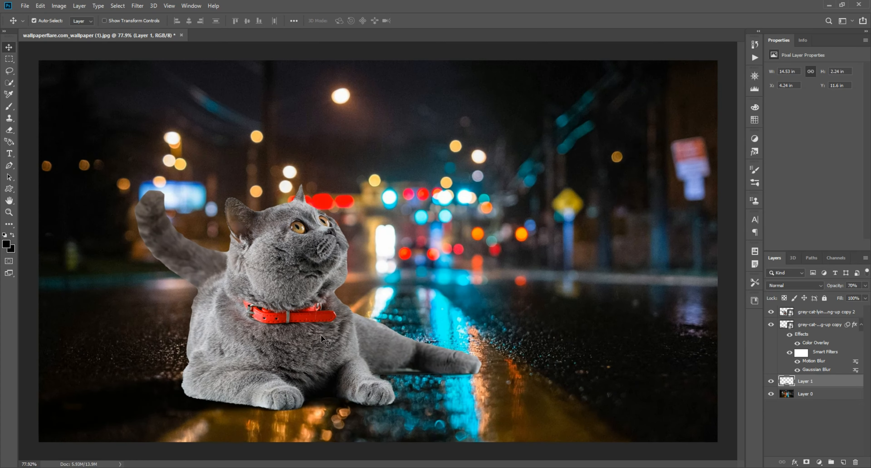
scroll(320, 335, "up", 10)
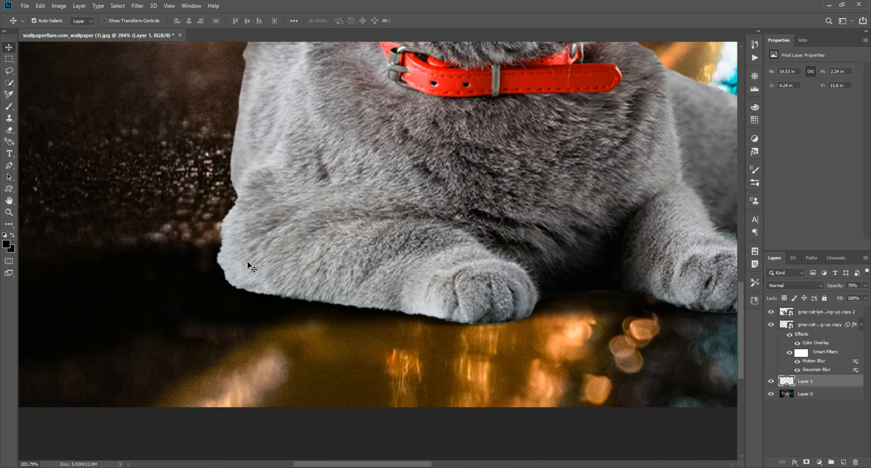
scroll(248, 263, "down", 10)
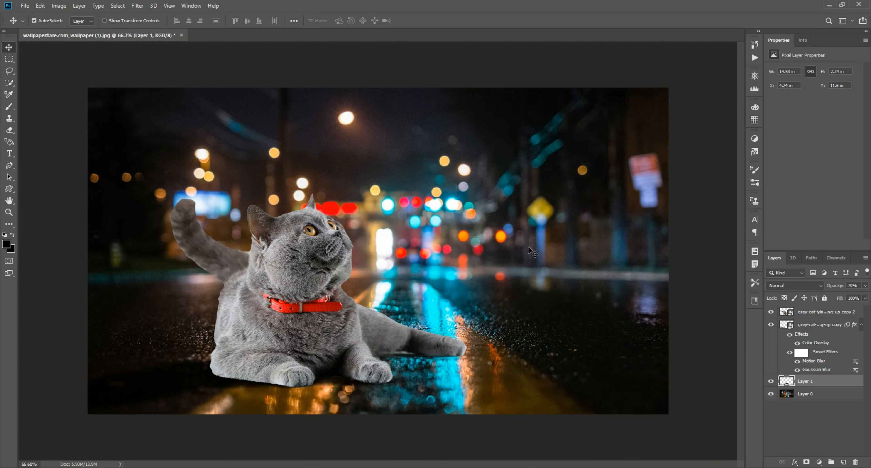
Place the teal butterfly photo in the composition and position it to the right of the cat
left_click(496, 467)
left_click_drag(350, 89, 516, 466)
left_click_drag(438, 238, 560, 238)
Cut out the butterfly with Select Subject and a layer mask, and convert the masked layer to a smart object
left_click(118, 6)
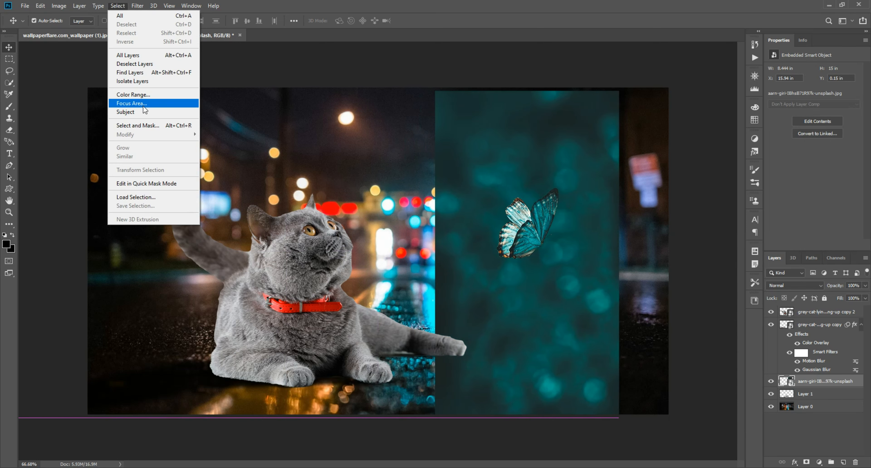
left_click(159, 112)
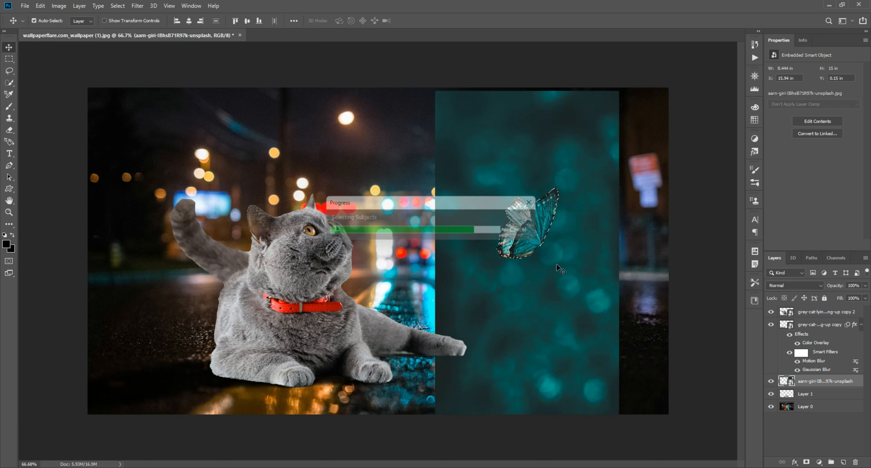
left_click(807, 462)
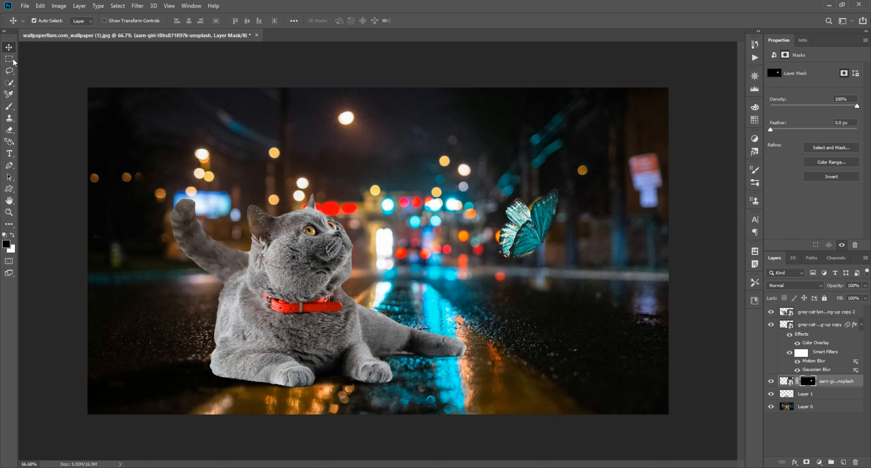
right_click(827, 381)
left_click(744, 182)
scroll(554, 226, "up", 2)
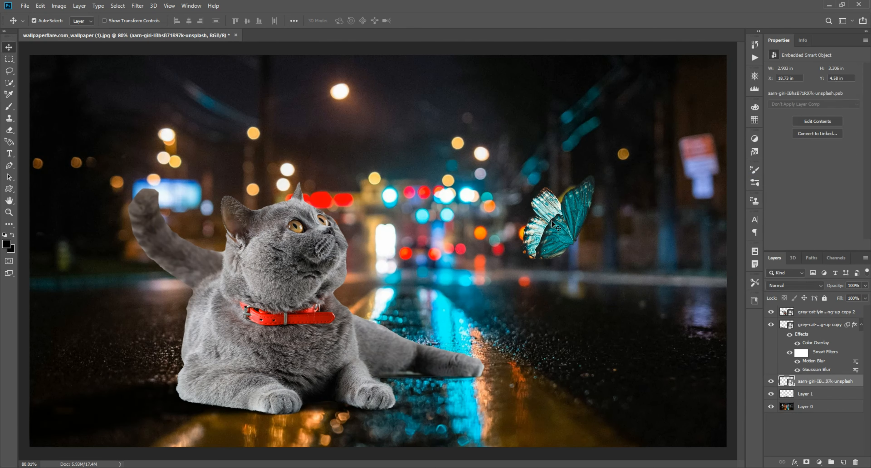
Move the butterfly above and in front of the cat's face and flip it horizontally
left_click_drag(555, 226, 428, 177)
key("ctrl+t")
right_click(393, 159)
left_click(423, 267)
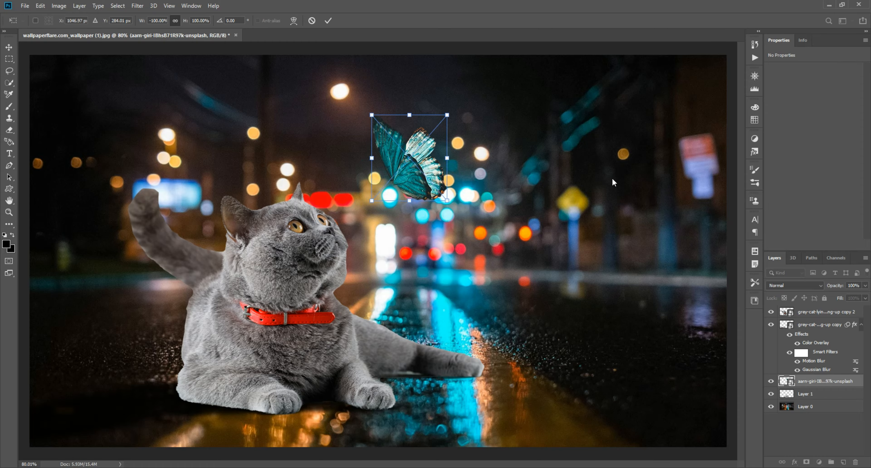
key("Return")
Fine-tune the butterfly's position in the cat's line of sight, to about X 13.56 in, Y 2.29 in
scroll(507, 182, "down", 4)
scroll(362, 182, "up", 9)
left_click_drag(368, 182, 448, 194)
left_click_drag(507, 177, 515, 179)
scroll(428, 195, "down", 3)
left_click_drag(420, 183, 423, 183)
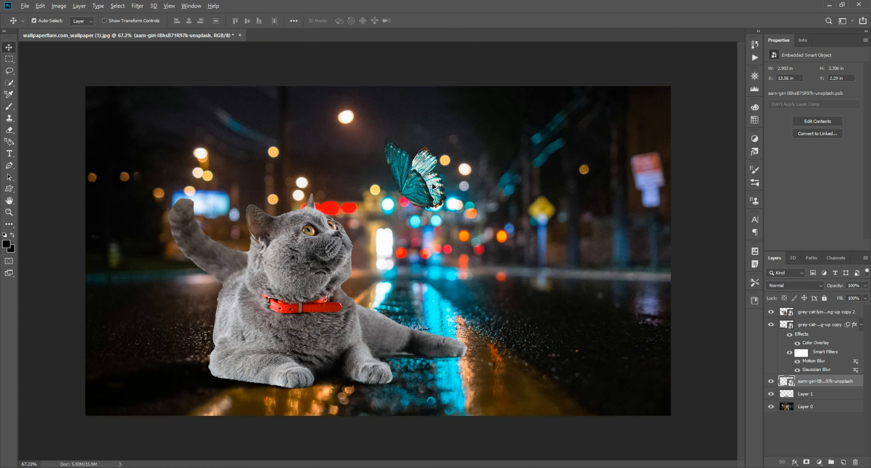
Place the abstract blue lens flare image in the composition above the butterfly layer
scroll(423, 183, "up", 5)
scroll(436, 195, "up", 2)
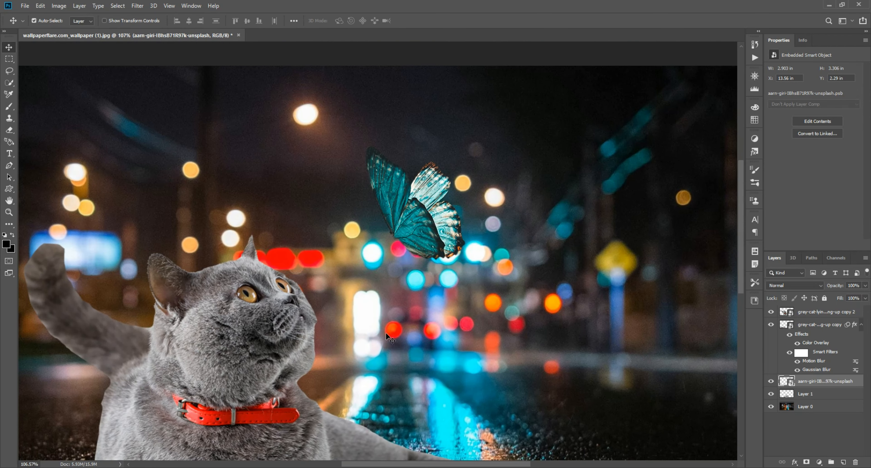
key("alt+Tab")
left_click_drag(115, 101, 270, 306)
left_click_drag(397, 95, 402, 234)
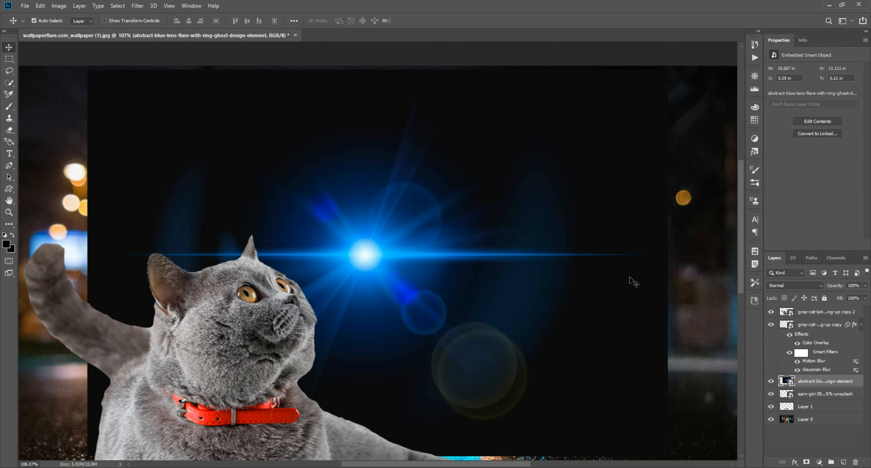
Set the lens flare layer's blend mode to Screen and move its bright centre onto the butterfly
left_click(793, 286)
left_click(785, 317)
left_click_drag(371, 260, 418, 230)
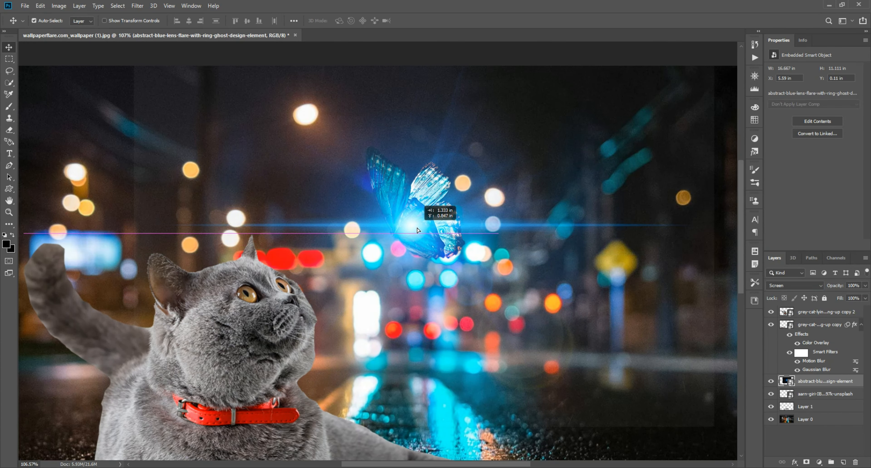
Scale the lens flare to about 52%, rotate it about -103.6° and place it at the butterfly's left wing
key("ctrl+t")
left_click_drag(725, 231, 449, 231)
left_click_drag(373, 256, 468, 193)
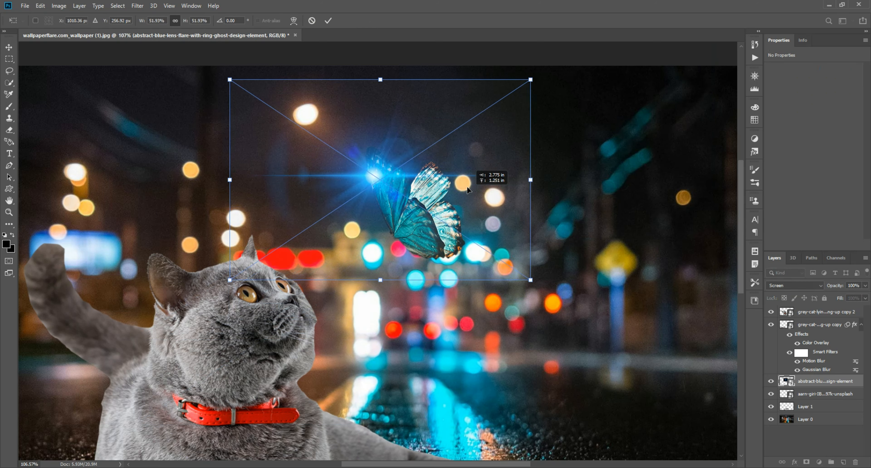
left_click_drag(537, 115, 366, 98)
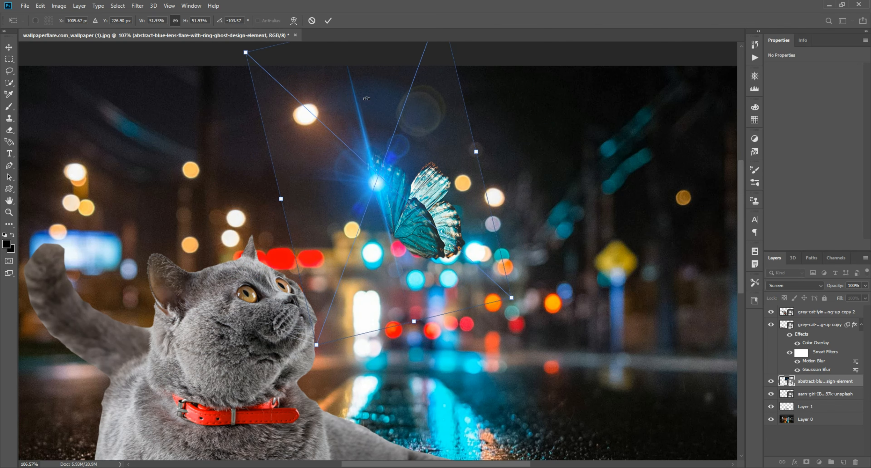
key("Return")
Move the lens flare onto the middle of the butterfly, to about X 11.12 in, Y -1.23 in
scroll(435, 137, "up", 1)
scroll(434, 136, "up", 3)
left_click_drag(434, 136, 460, 181)
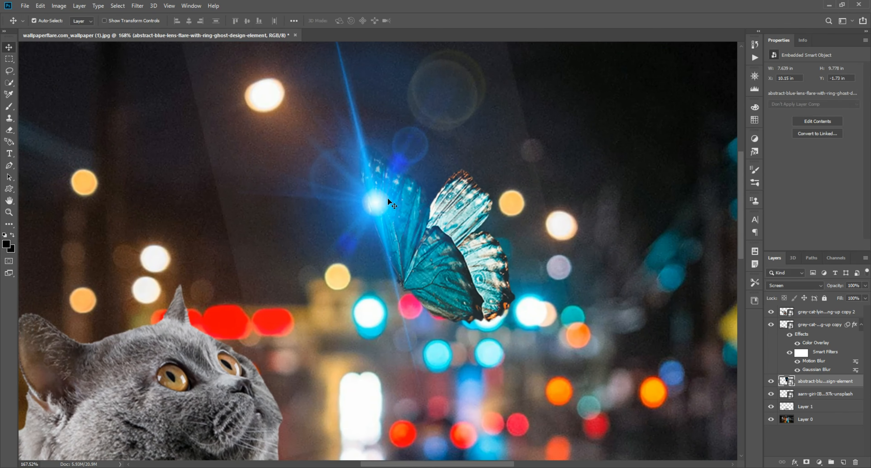
left_click_drag(387, 197, 440, 225)
scroll(441, 230, "down", 6)
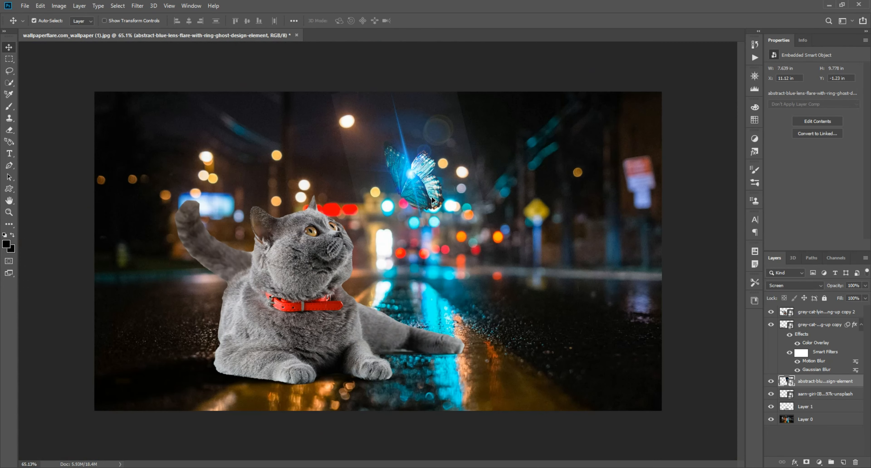
Apply Levels to the lens flare with a black input level of 68 to remove its visible background edges
scroll(433, 200, "up", 5)
key("ctrl+l")
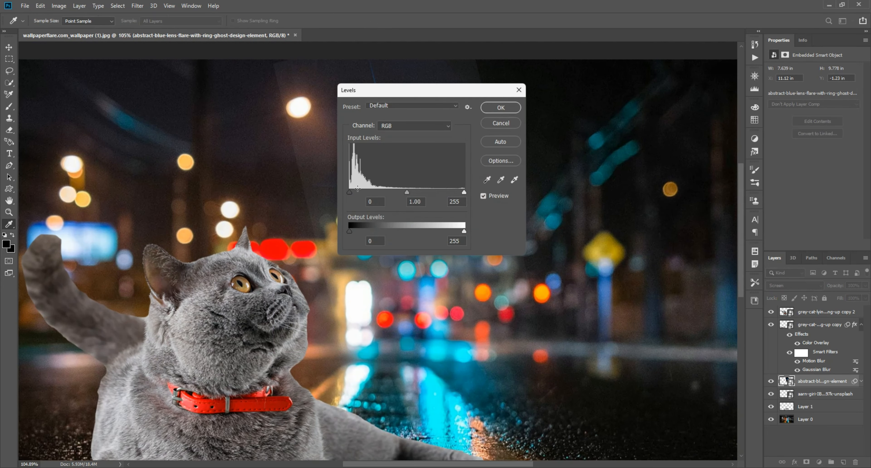
left_click_drag(399, 90, 676, 117)
left_click_drag(626, 221, 648, 222)
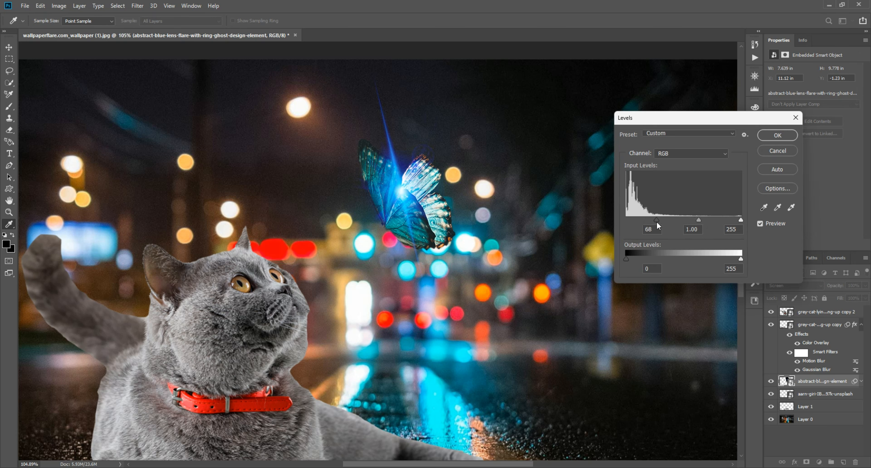
left_click(778, 136)
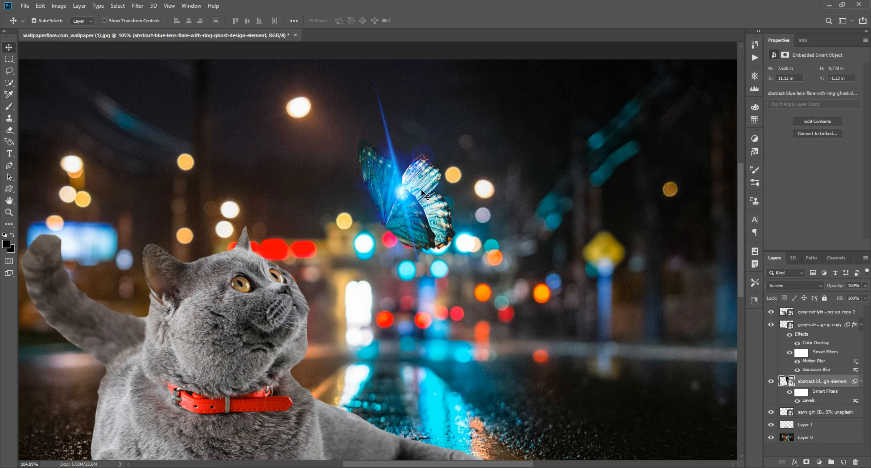
Enlarge the lens flare to about 9.51 × 10.90 in and rotate it slightly over the butterfly
key("ctrl+t")
key("Return")
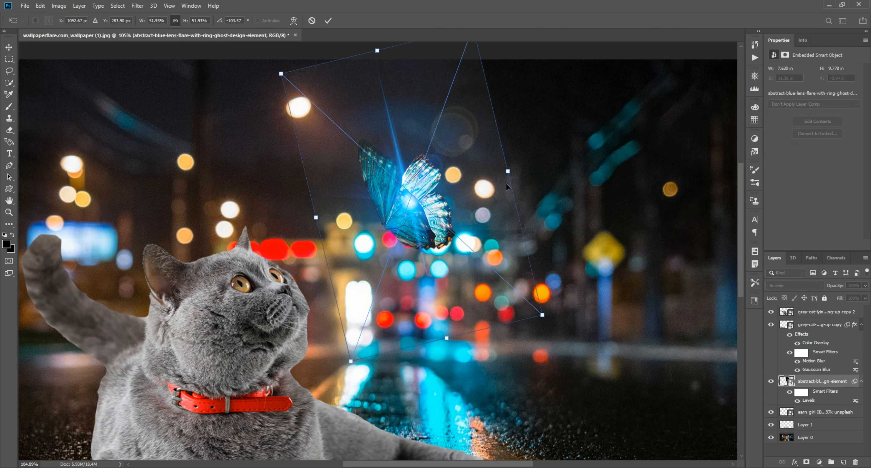
left_click_drag(520, 173, 512, 148)
left_click_drag(427, 200, 412, 300)
key("Return")
Align the lens flare's bright centre with the butterfly's body, at about X 10.58 in, Y -1.61 in, and compare the image without it
key("ctrl+0")
scroll(425, 161, "up", 7)
mouse_move(418, 235)
left_mouse_down()
mouse_move(391, 245)
mouse_move(419, 249)
left_mouse_up()
left_click(556, 238)
scroll(556, 237, "down", 5)
key("ctrl+0")
left_click_drag(419, 173, 424, 166)
scroll(424, 167, "up", 3)
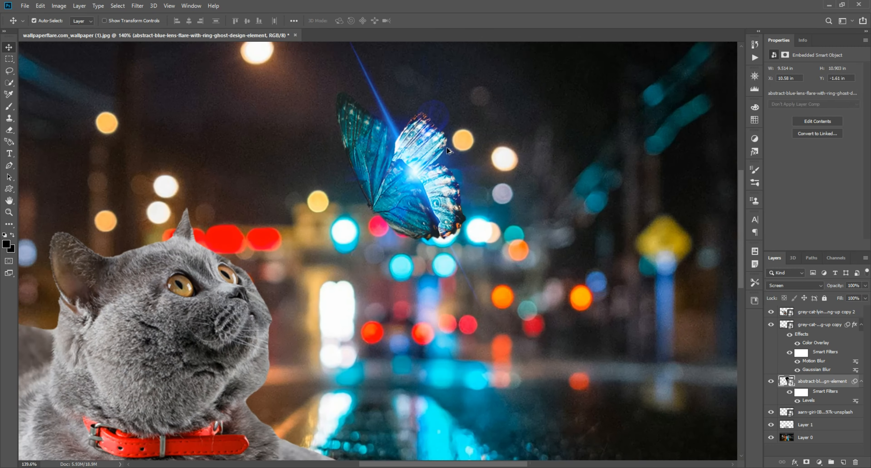
scroll(424, 167, "down", 5)
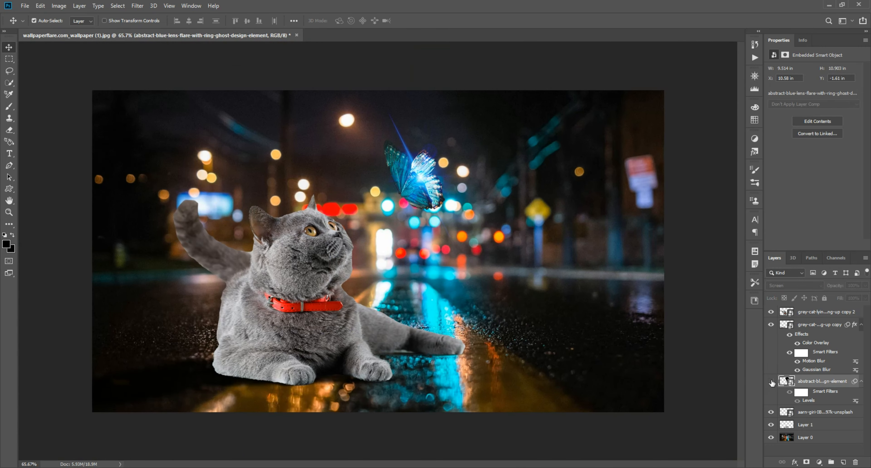
scroll(389, 251, "up", 1)
Bring the Aura pfp image from the cat folder into the composition and set its blend mode to Screen
key("alt+Tab")
left_click(111, 95)
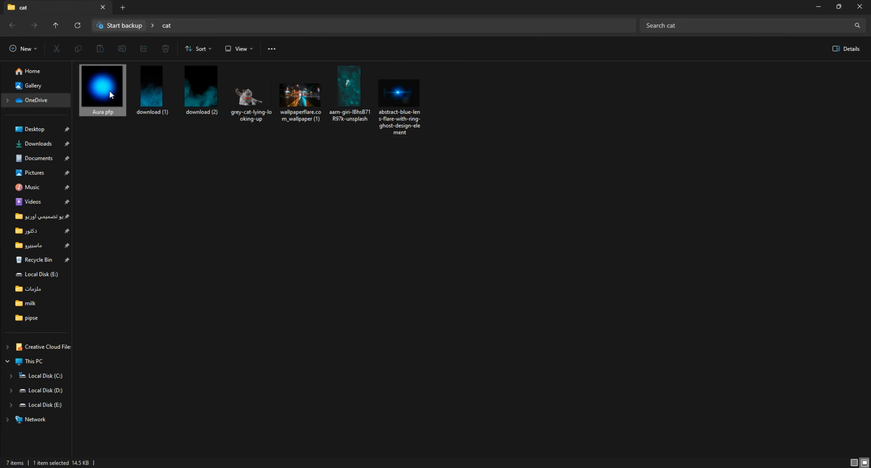
mouse_move(110, 91)
left_mouse_down()
mouse_move(525, 464)
mouse_move(611, 299)
left_mouse_up()
left_click(772, 289)
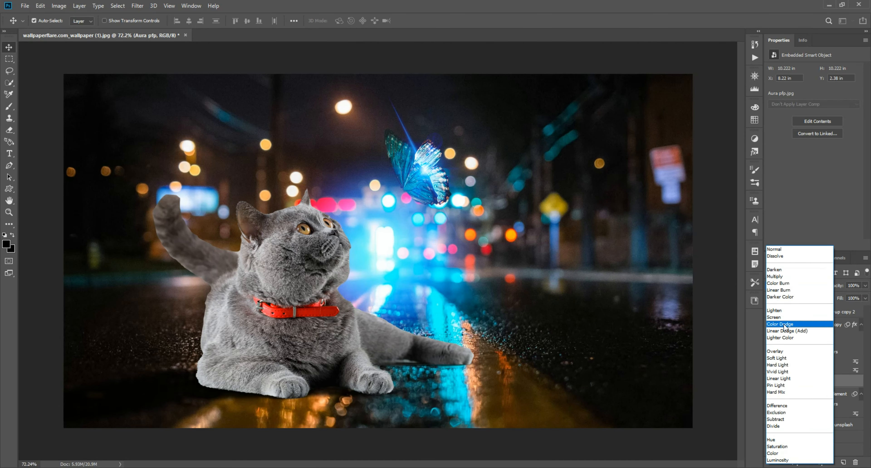
left_click(774, 317)
Scale the aura down to about 3.3 in wide and place it over the butterfly, at about X 14.09 in, Y 1.75 in
key("ctrl+t")
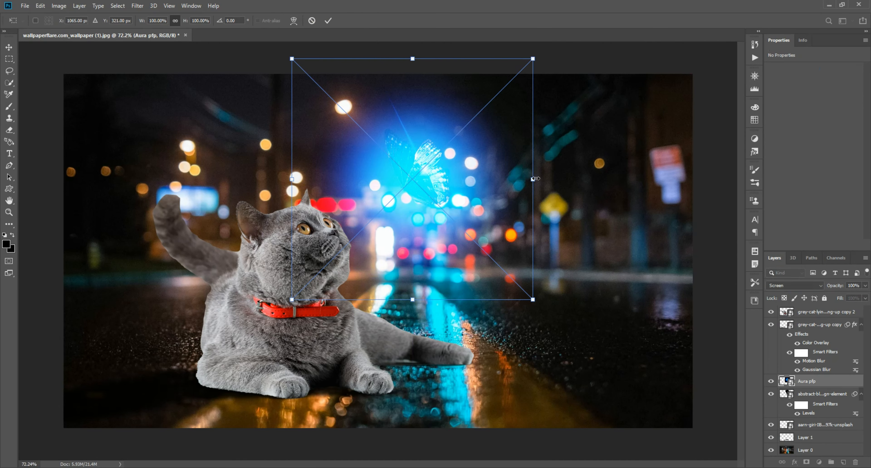
left_click_drag(533, 179, 331, 194)
left_click_drag(407, 171, 347, 237)
key("Return")
scroll(405, 171, "up", 5)
left_click_drag(348, 237, 410, 187)
scroll(410, 187, "down", 4)
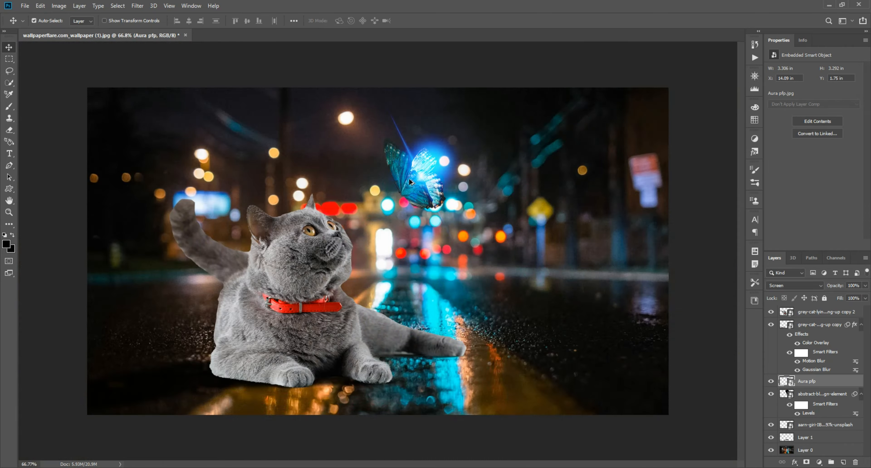
Move the aura onto the butterfly's left wing, to about X 12.87 in, Y 2.55 in
scroll(413, 170, "up", 3)
left_click_drag(430, 122, 336, 210)
scroll(392, 134, "down", 7)
scroll(392, 135, "up", 11)
left_click_drag(342, 221, 349, 262)
scroll(349, 262, "down", 6)
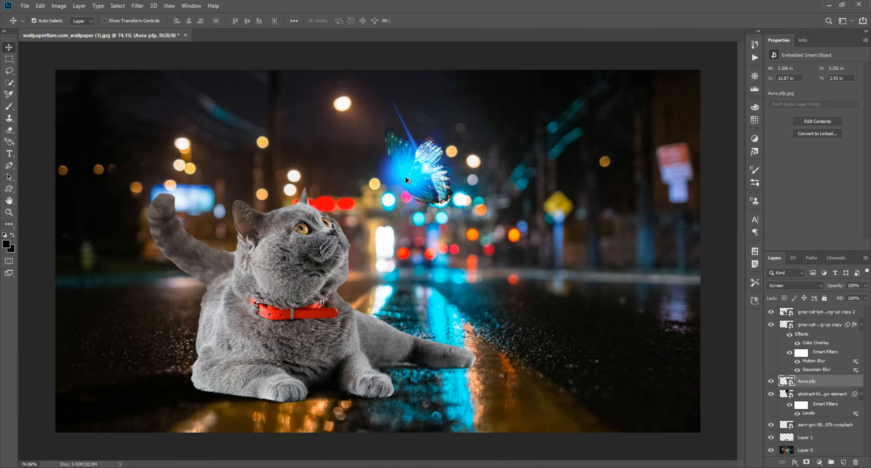
Lower the aura's opacity to 52% and enlarge it to about 4.49 in square, centred on the butterfly
scroll(407, 168, "up", 9)
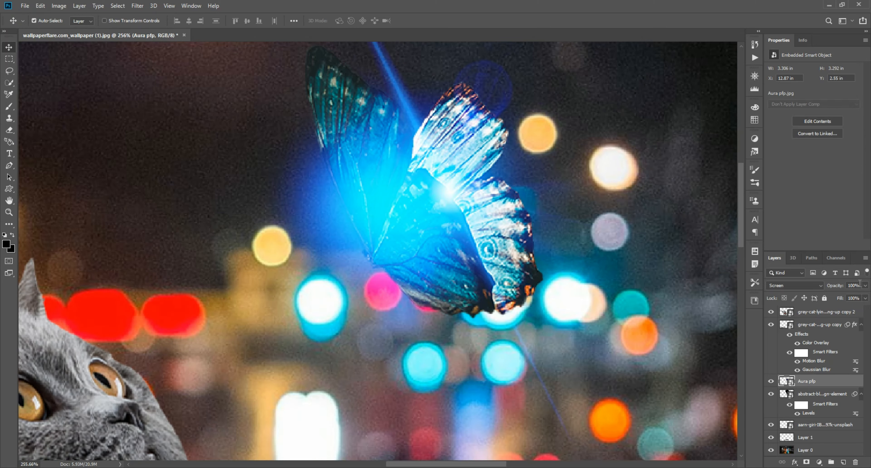
left_click_drag(850, 294, 845, 296)
left_click_drag(391, 250, 546, 241)
scroll(436, 221, "down", 6)
scroll(458, 187, "up", 5)
key("ctrl+t")
left_click_drag(463, 234, 453, 236)
key("Return")
scroll(466, 241, "down", 5)
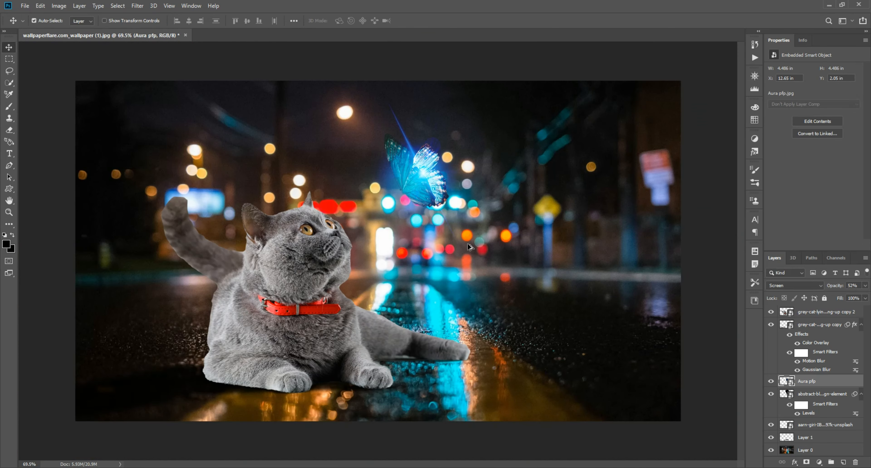
Enlarge the aura to about 5.22 × 5.21 in and place it at about X 12.18 in, Y 1.68 in
scroll(470, 247, "up", 4)
key("ctrl+t")
left_click_drag(298, 199, 264, 199)
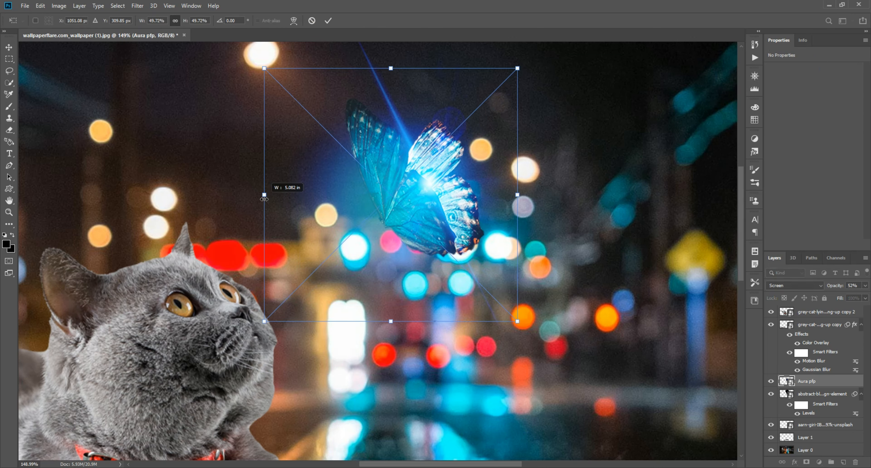
left_click_drag(381, 203, 390, 203)
key("Return")
scroll(377, 205, "up", 2)
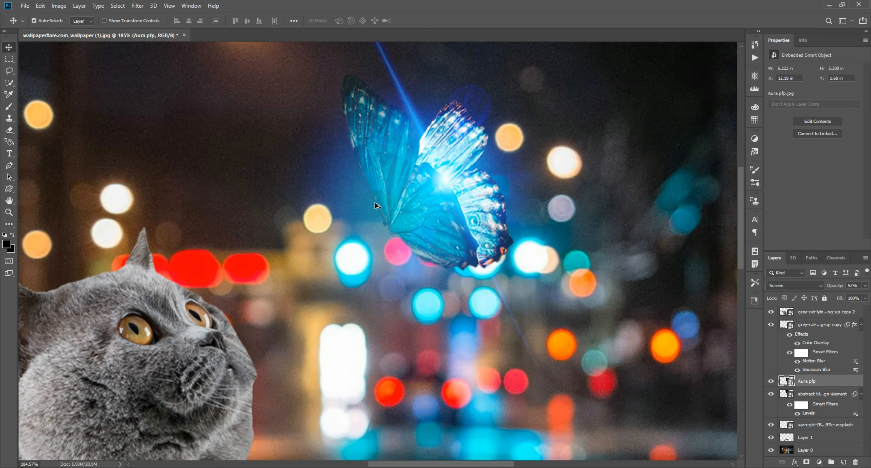
Duplicate the aura layer and reduce the copy's opacity to 4%
left_click_drag(841, 384, 843, 463)
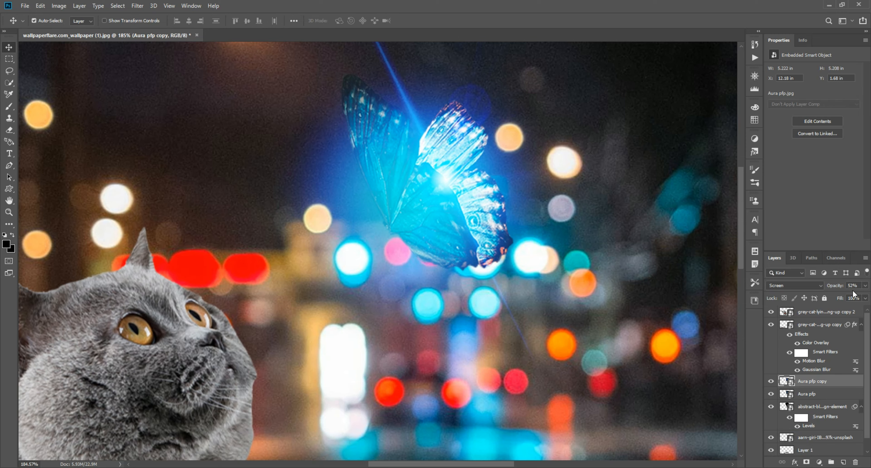
left_click_drag(835, 297, 824, 296)
scroll(408, 156, "down", 3)
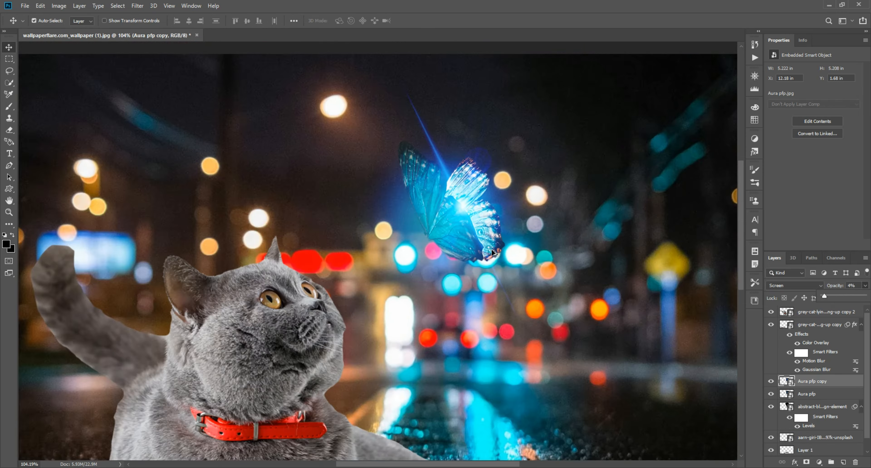
scroll(408, 156, "up", 5)
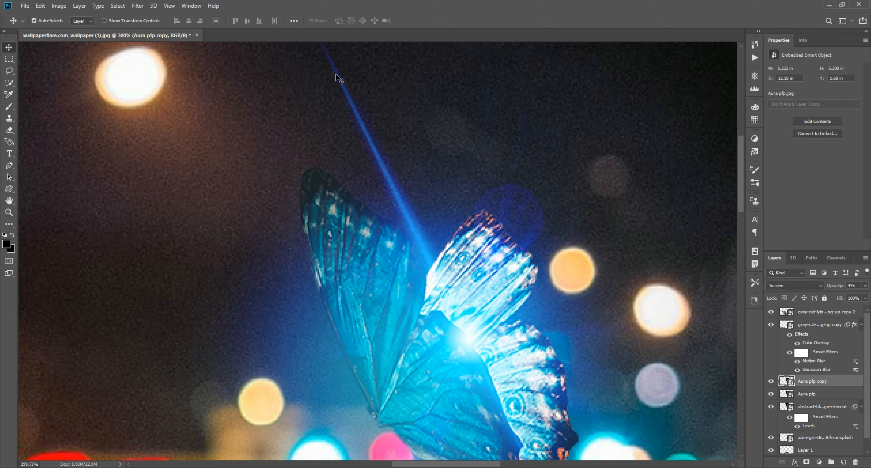
Add a layer mask to the lens flare and paint away the long blue streak above the butterfly
left_click(847, 407)
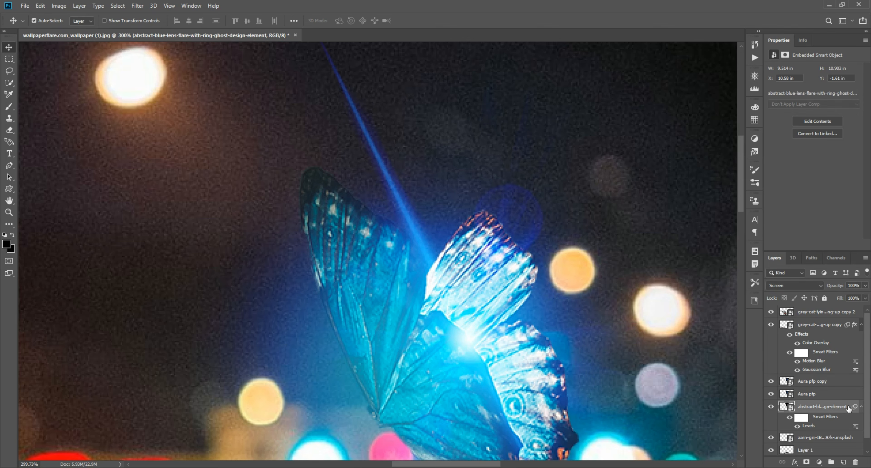
left_click(807, 462)
left_click(9, 106)
scroll(301, 155, "up", 5)
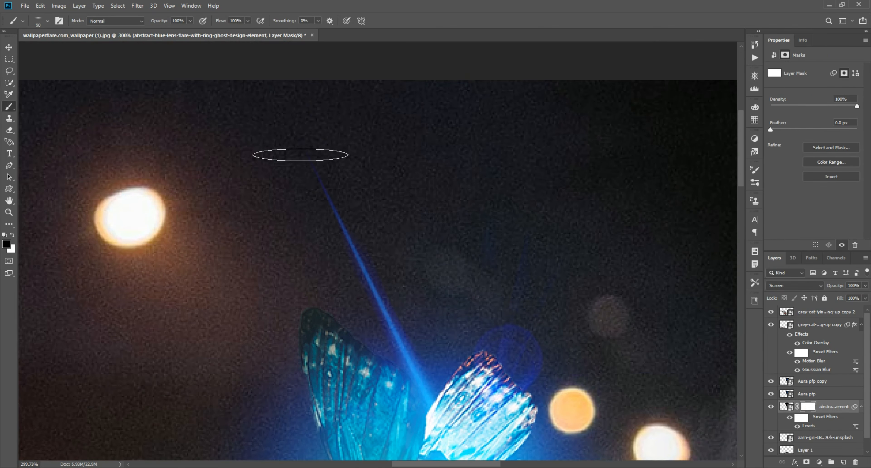
left_click_drag(366, 276, 404, 334)
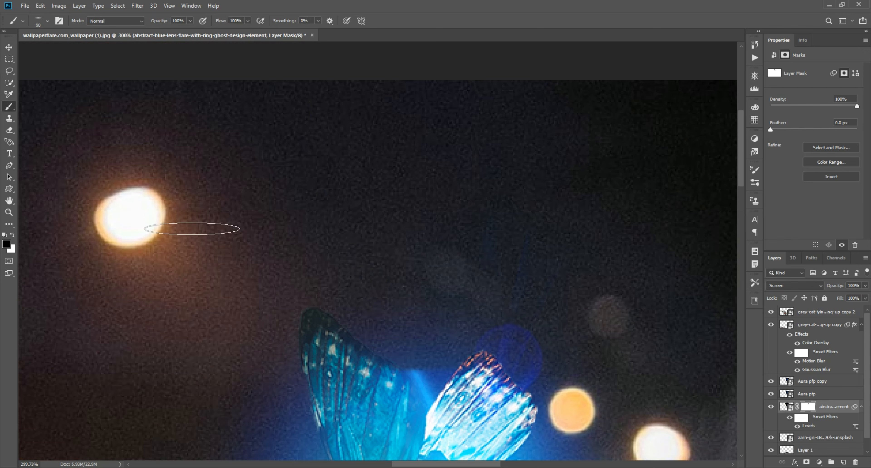
left_click(9, 48)
scroll(237, 220, "down", 14)
scroll(426, 197, "up", 7)
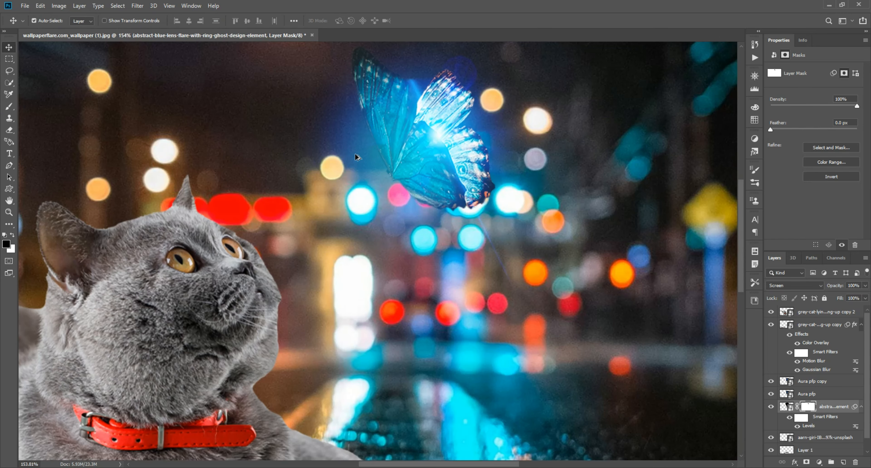
left_click_drag(355, 154, 303, 149)
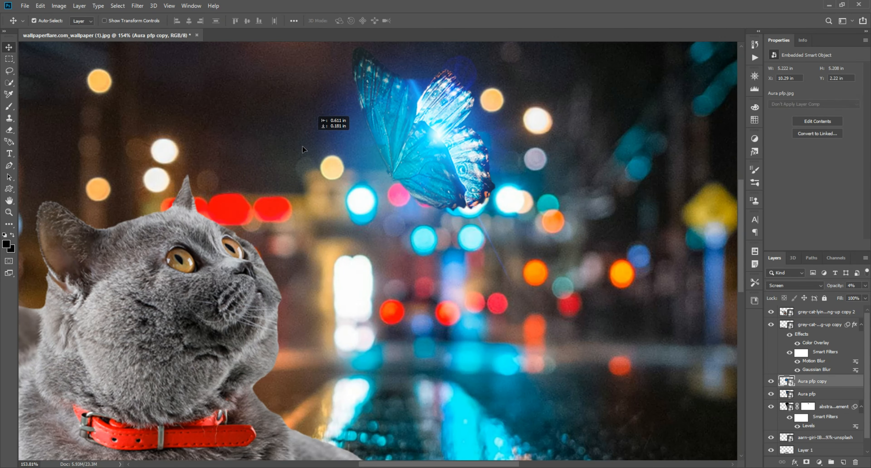
scroll(376, 222, "down", 3)
key("ctrl+z")
key("ctrl+z")
scroll(376, 223, "down", 8)
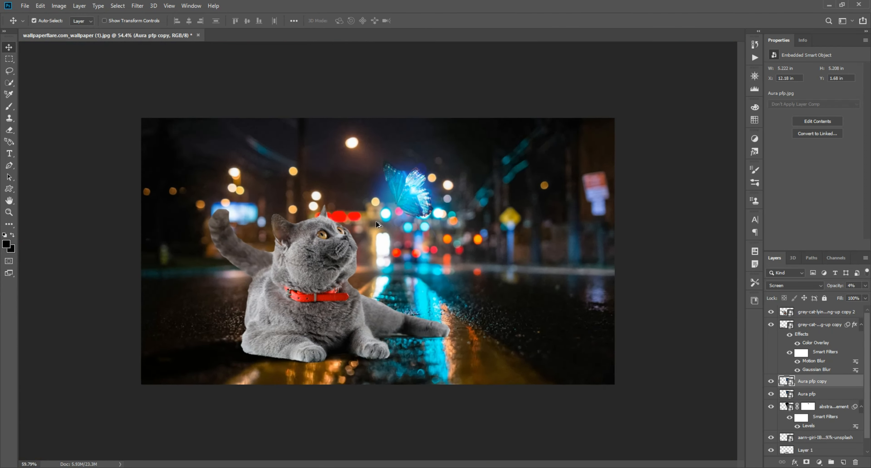
scroll(434, 228, "up", 3)
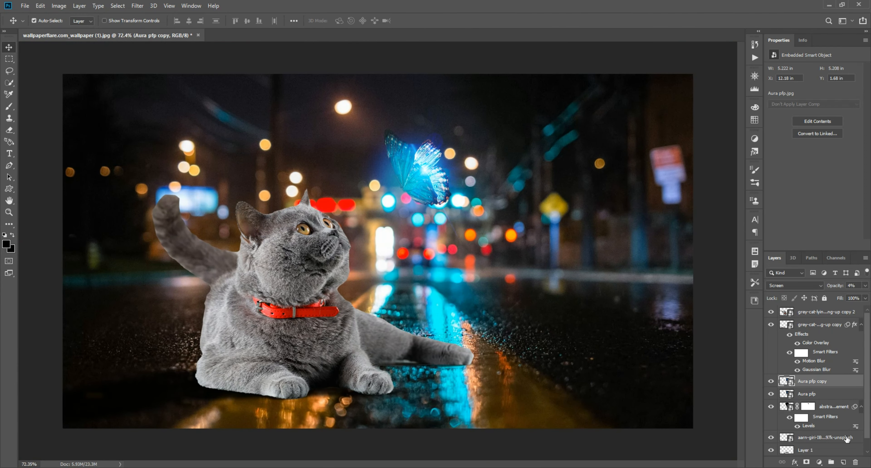
Create a new layer above the aura copy, choose a medium blue foreground colour and set the layer's blend mode to Screen
left_click(844, 462)
left_click(10, 249)
left_click(429, 165)
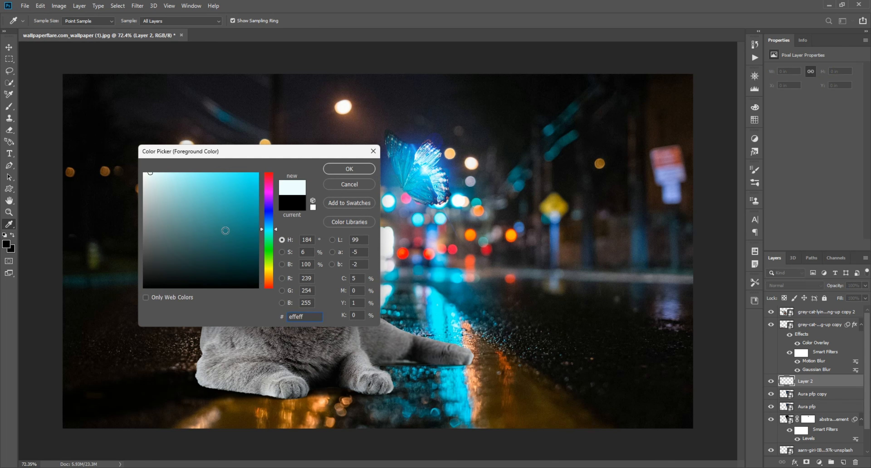
mouse_move(213, 196)
left_mouse_down()
mouse_move(220, 206)
mouse_move(213, 199)
left_mouse_up()
left_click(265, 221)
left_click(370, 171)
left_click(794, 285)
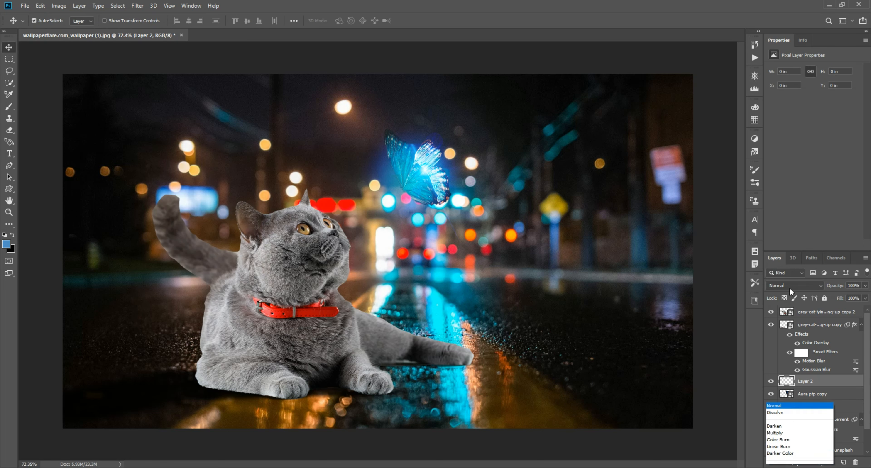
left_click(788, 320)
Choose the Soft Round brush for painting the glow
key("b")
left_click(47, 21)
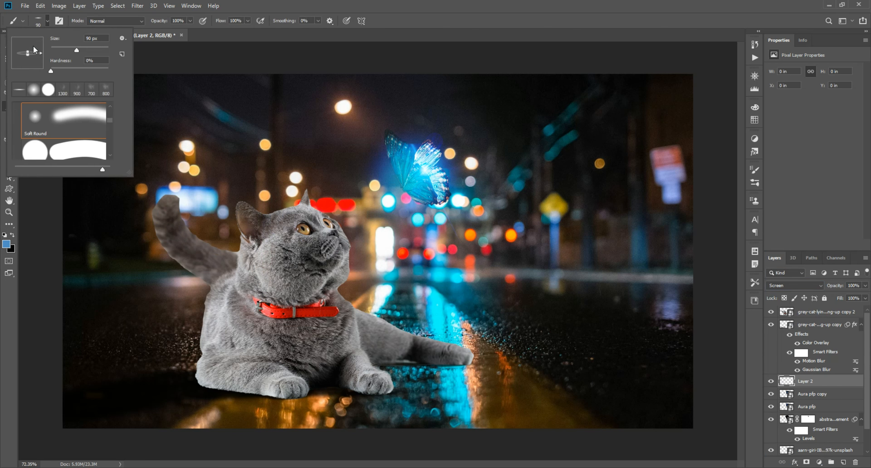
double_click(28, 96)
scroll(420, 199, "up", 5)
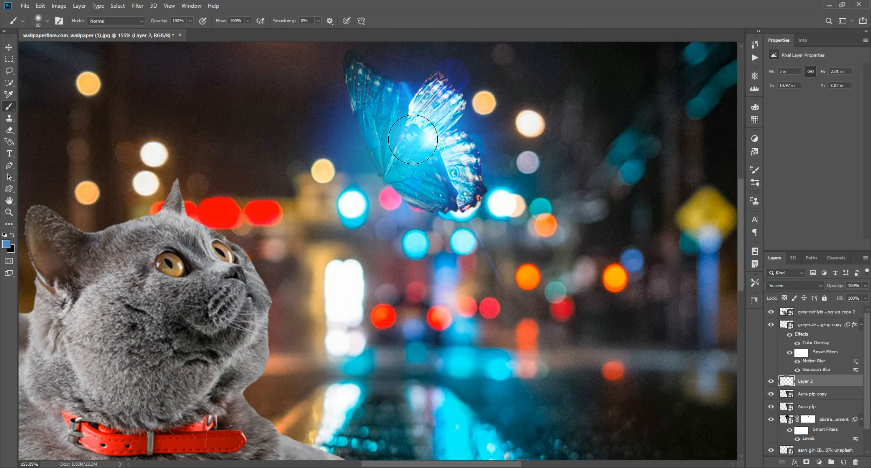
Try a blue glow dab over the butterfly with the soft brush enlarged to 500 px
key("bracketright")
key("bracketright")
key("bracketright")
key("bracketright")
key("bracketright")
key("bracketright")
key("bracketright")
key("bracketright")
left_click(423, 141)
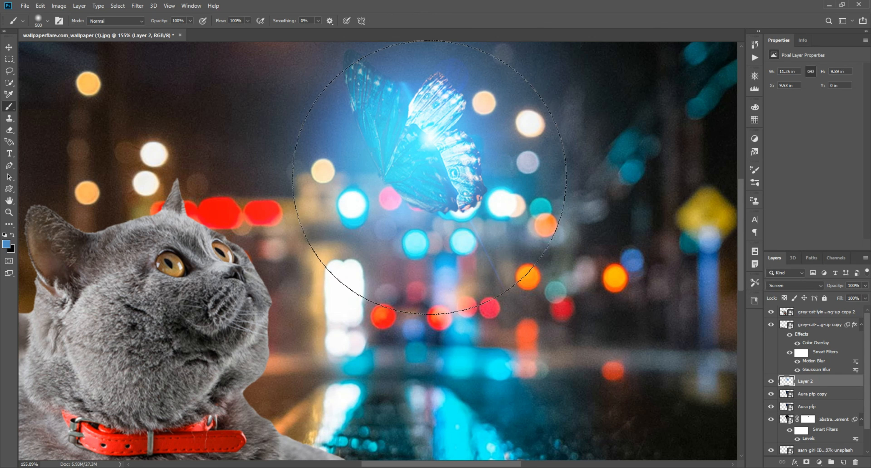
key("ctrl+z")
Reduce the brush to 250 px and paint a soft blue glow over the middle of the butterfly
key("bracketleft")
key("bracketleft")
key("bracketleft")
key("bracketleft")
key("bracketleft")
key("bracketleft")
left_click(419, 152)
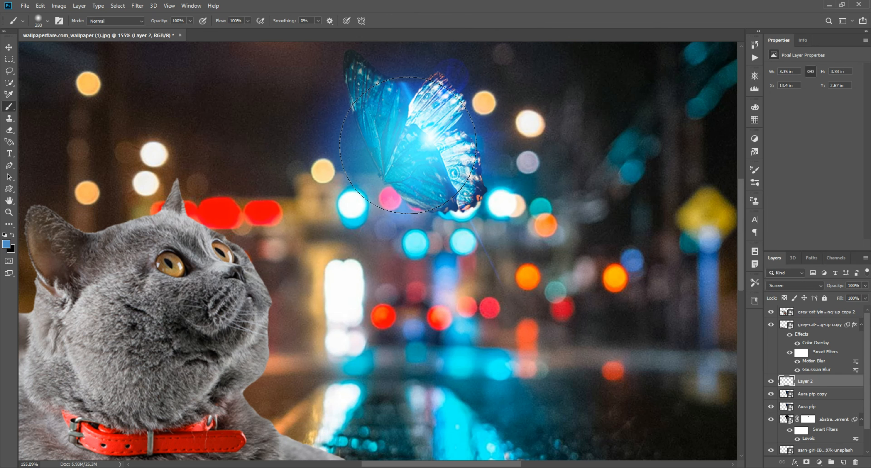
left_click(408, 145)
Lower the painted glow layer's opacity to 34%
left_click_drag(865, 286, 843, 296)
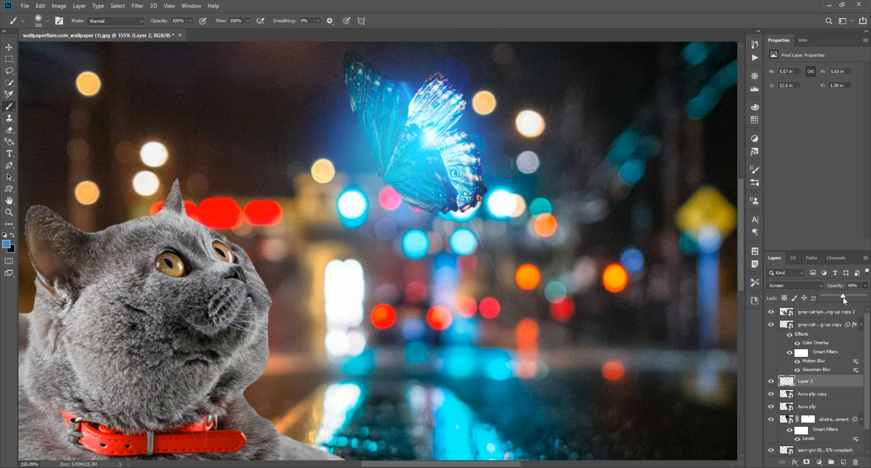
scroll(261, 172, "down", 5)
scroll(260, 172, "up", 1)
left_click(10, 47)
scroll(440, 154, "up", 5)
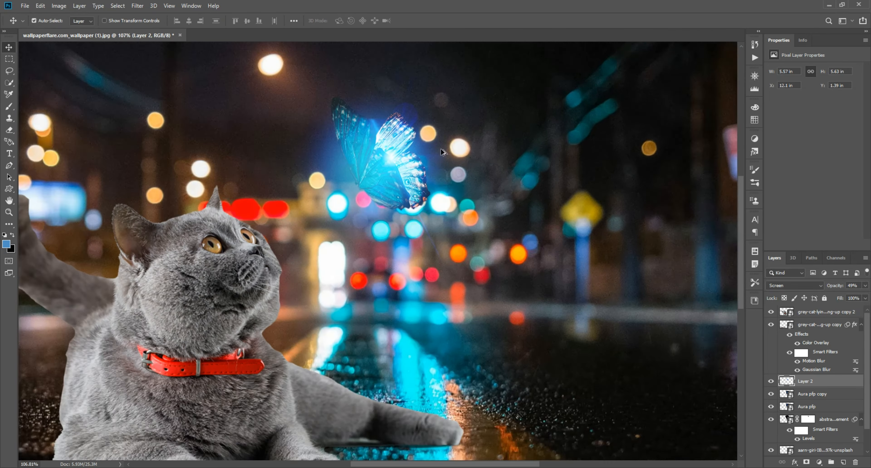
left_click_drag(837, 297, 837, 296)
scroll(410, 180, "down", 7)
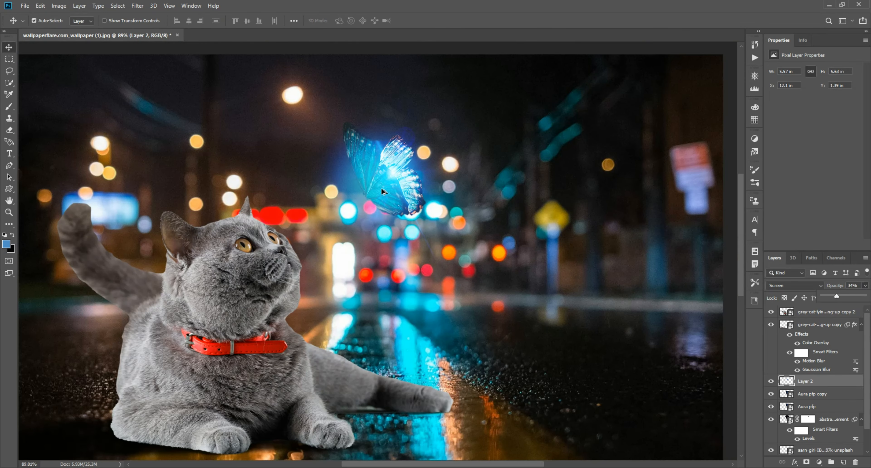
scroll(508, 225, "up", 1)
left_click(25, 63)
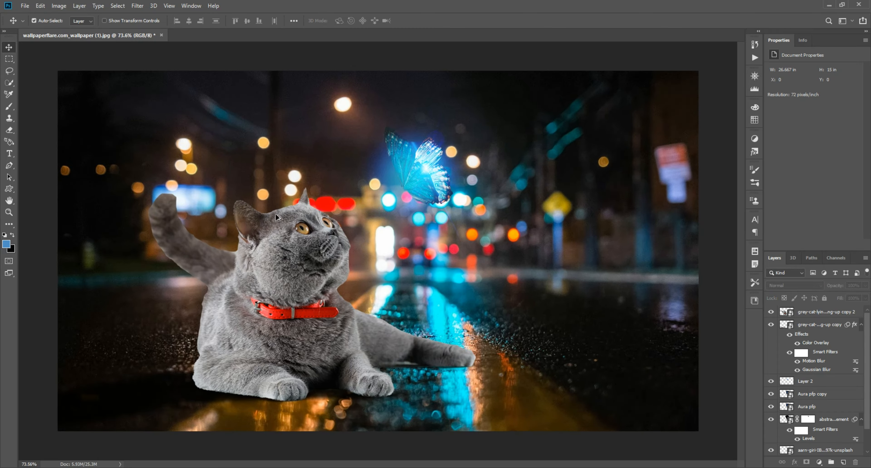
Try to add a Color Balance adjustment layer above the cat
scroll(295, 278, "down", 1)
scroll(295, 278, "up", 2)
left_click(294, 277)
left_click(820, 462)
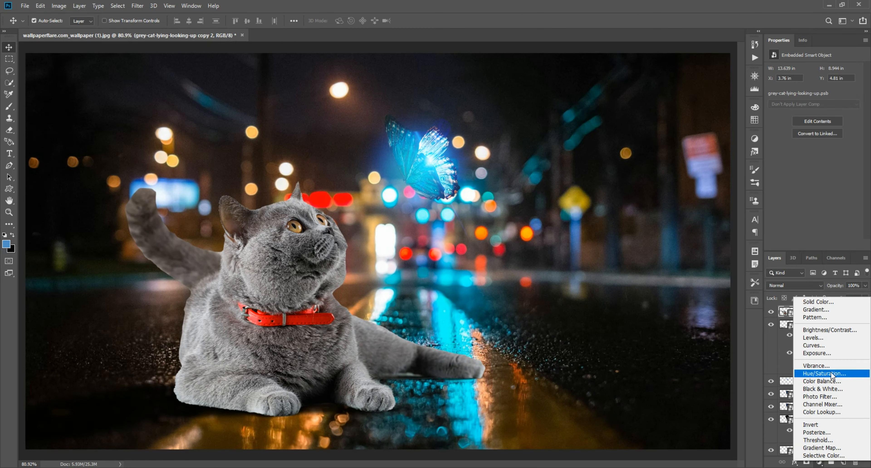
left_click(836, 384)
key("ctrl+z")
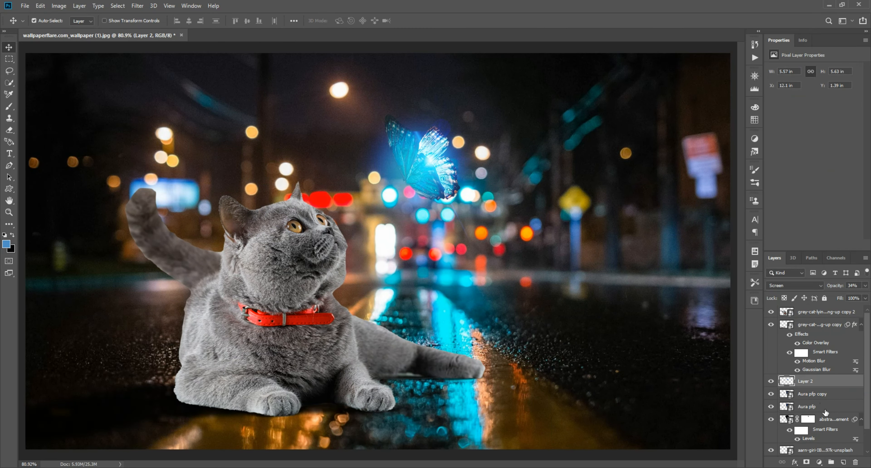
left_click(609, 371)
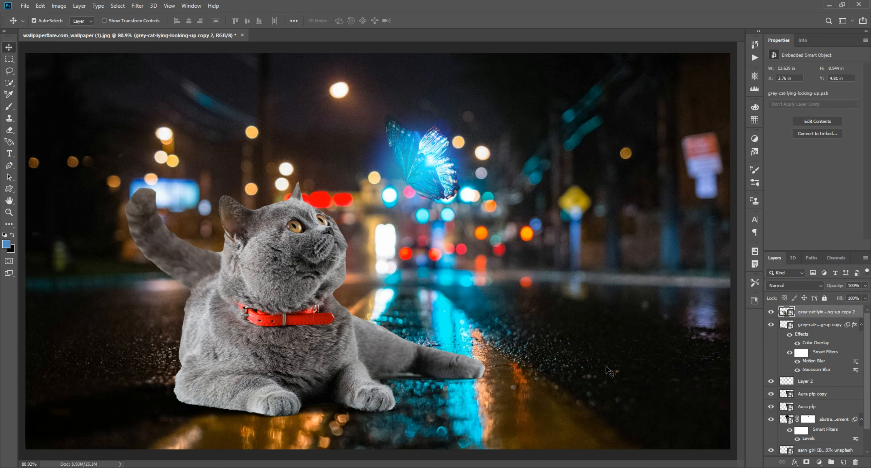
Add a Color Balance adjustment clipped to the cat with midtones Cyan–Red at -51 and Yellow–Blue at +45, and invert its mask
left_click(821, 462)
left_click(834, 376)
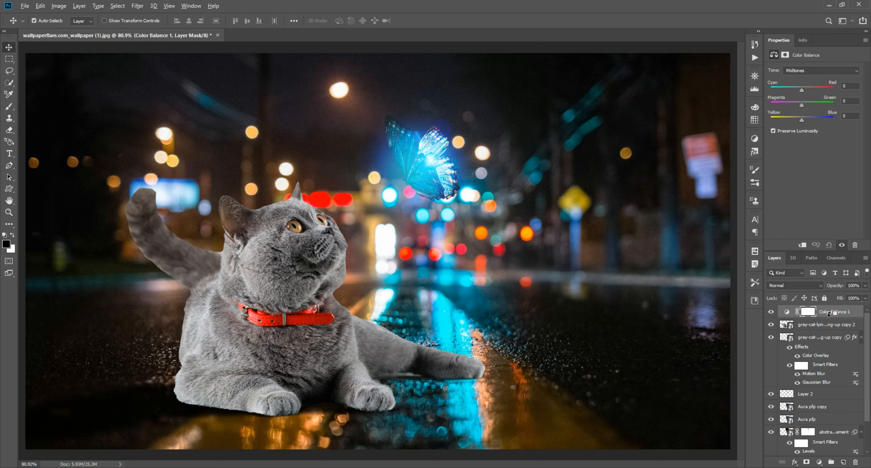
left_click_drag(801, 90, 813, 119)
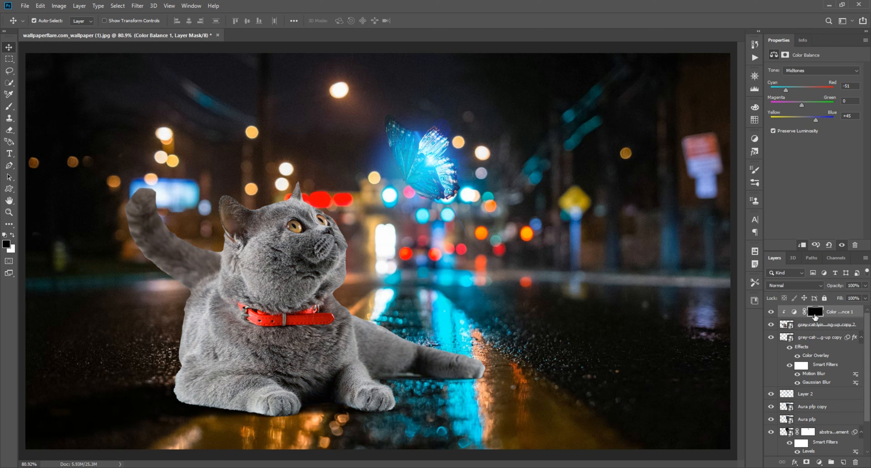
Prepare a white 40 px soft brush with 26% flow for painting on the Color Balance mask
key("x")
key("b")
scroll(319, 201, "up", 5)
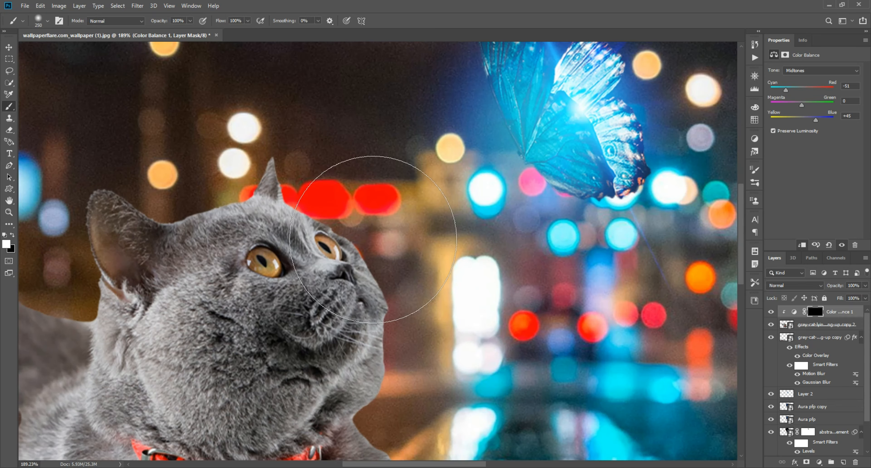
key("bracketleft")
key("bracketleft")
key("bracketleft")
key("bracketleft")
key("bracketleft")
key("bracketleft")
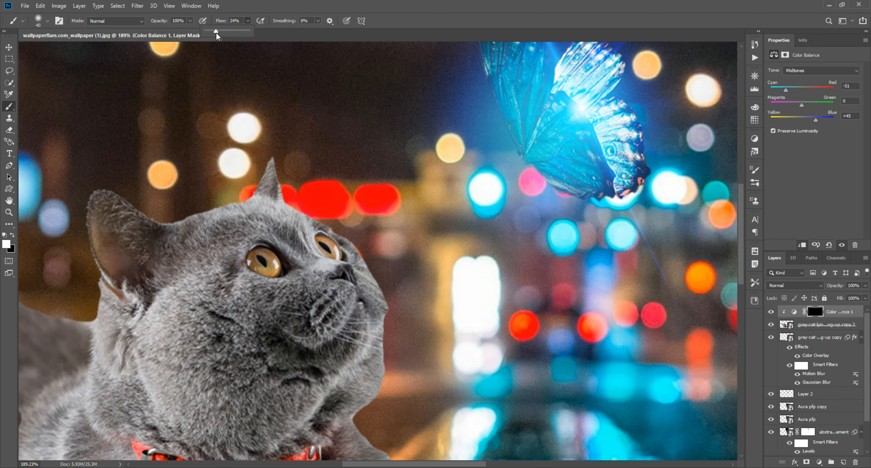
left_click_drag(215, 33, 216, 32)
Paint the blue tint into the mask along the butterfly-facing edge of the cat's head, neck and stretched leg
scroll(319, 185, "up", 3)
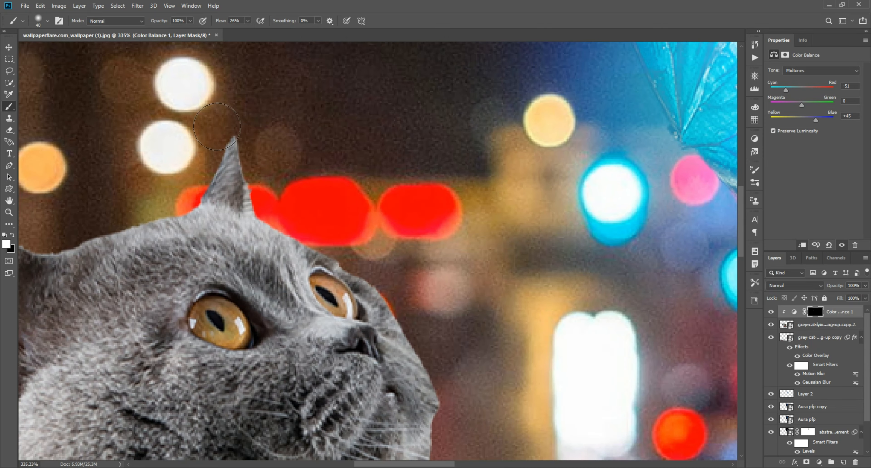
left_click_drag(400, 283, 310, 151)
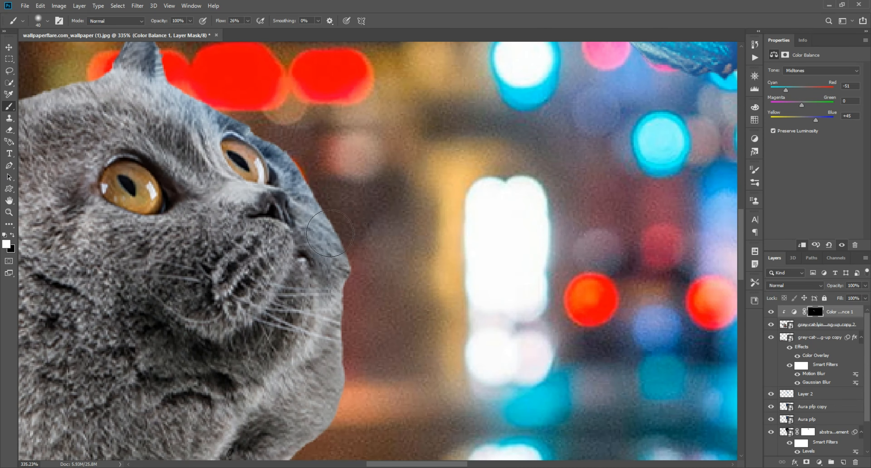
left_click_drag(330, 233, 235, 118)
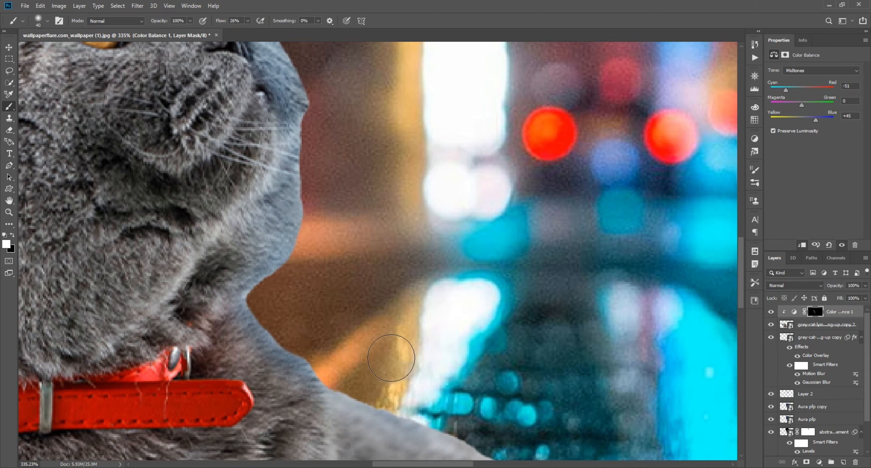
scroll(391, 358, "down", 2)
left_click_drag(391, 358, 586, 440)
left_click_drag(464, 148, 433, 246)
Reduce the brush to 25 px and paint the blue tint over the cat's forehead, ears, chin and neck edge
key("bracketleft")
key("bracketleft")
key("bracketleft")
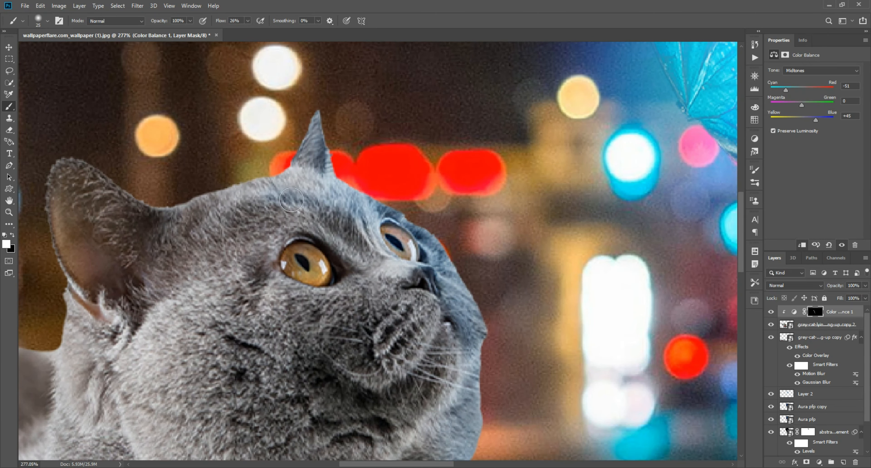
left_click_drag(291, 199, 364, 233)
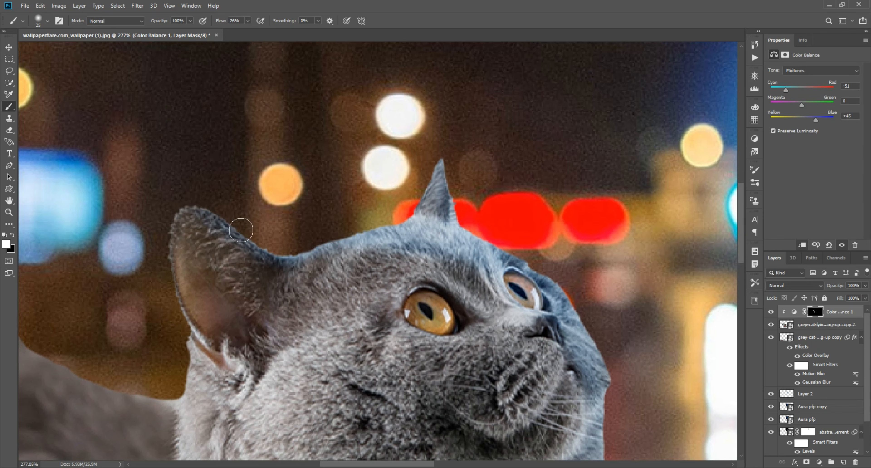
left_click_drag(311, 242, 220, 292)
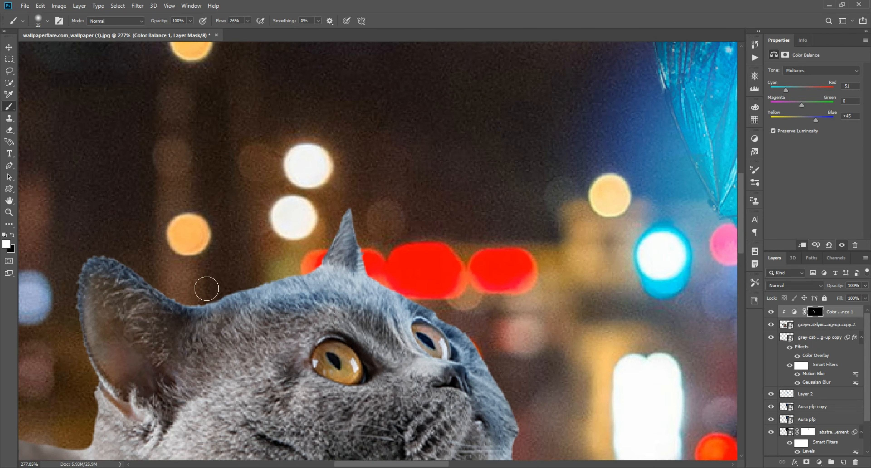
left_click_drag(349, 344, 207, 288)
left_click_drag(322, 366, 220, 288)
left_click_drag(234, 261, 220, 160)
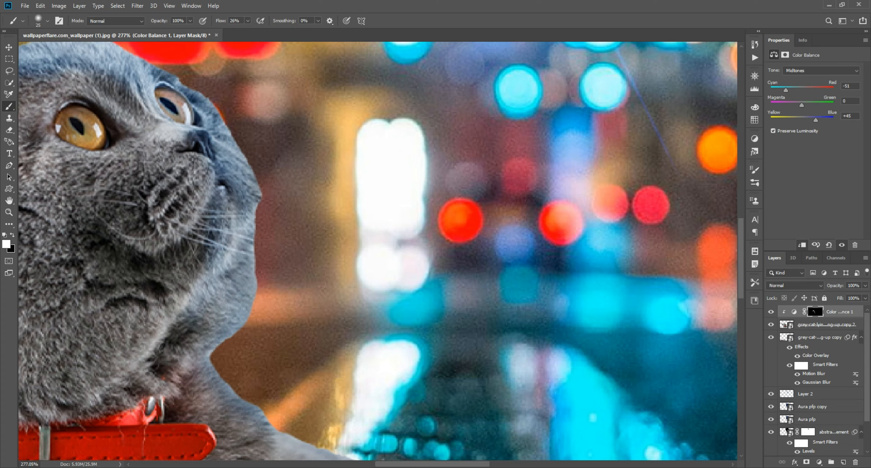
left_click_drag(195, 376, 169, 275)
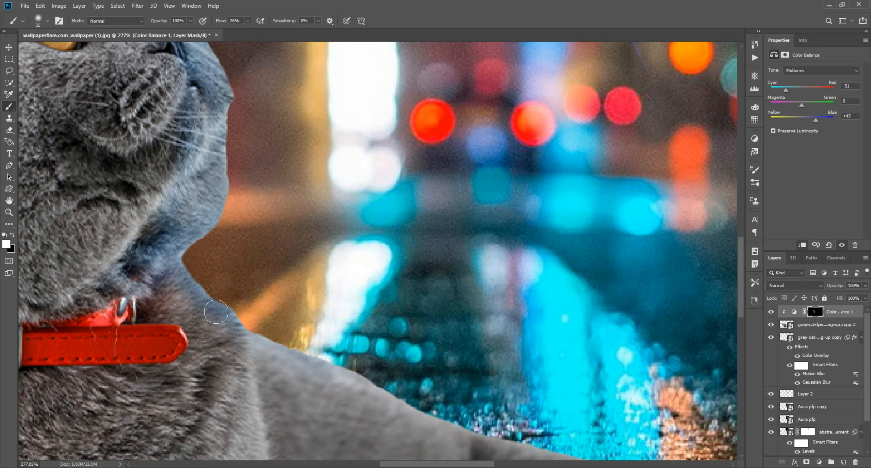
left_click_drag(216, 312, 209, 258)
Build up the blue tint on the mask over the cat's nose, muzzle, cheek and the fur around the eyes
key("ctrl+0")
scroll(146, 176, "up", 10)
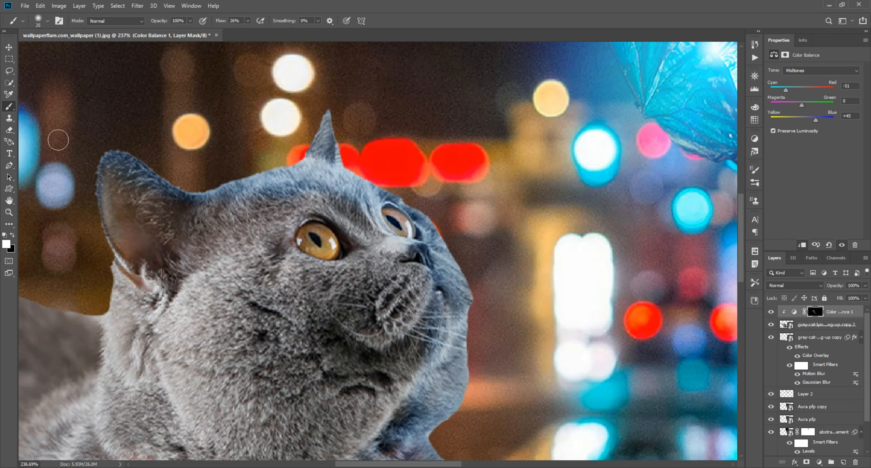
left_click_drag(338, 162, 277, 165)
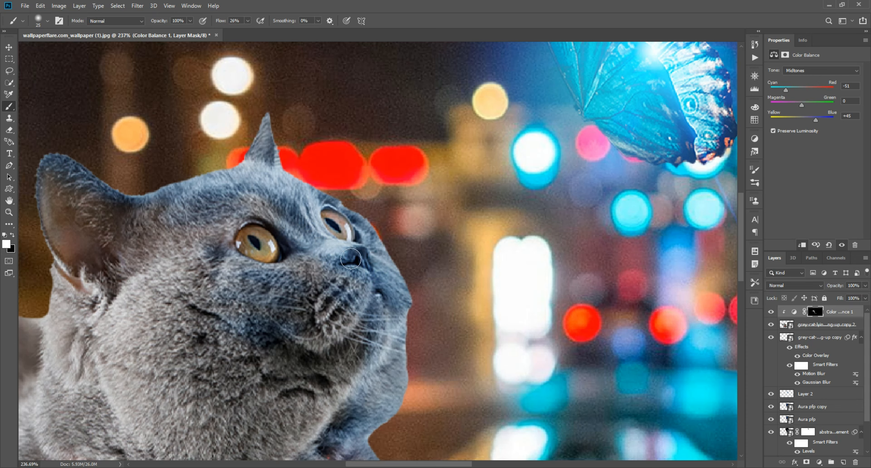
scroll(351, 259, "down", 8)
scroll(371, 233, "up", 7)
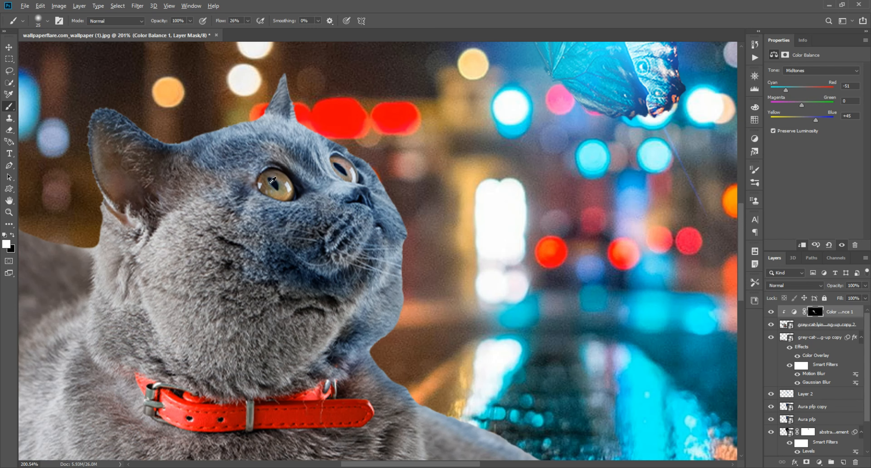
scroll(272, 180, "down", 10)
scroll(372, 237, "up", 3)
scroll(439, 264, "down", 3)
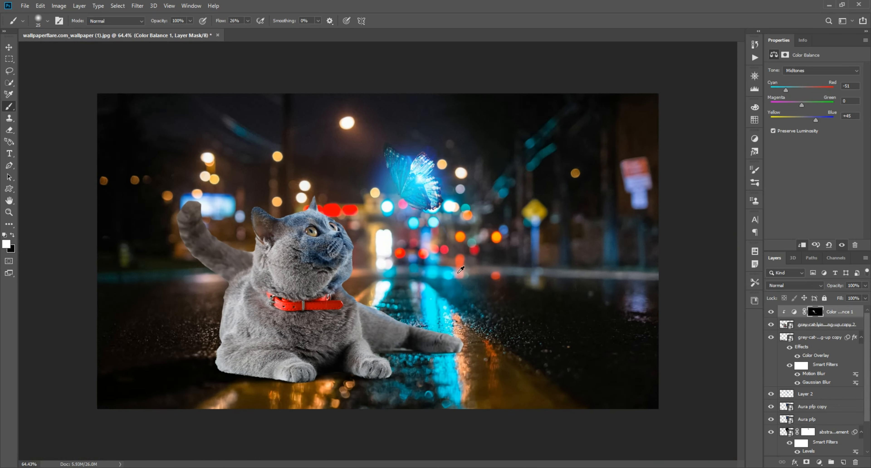
scroll(460, 269, "up", 1)
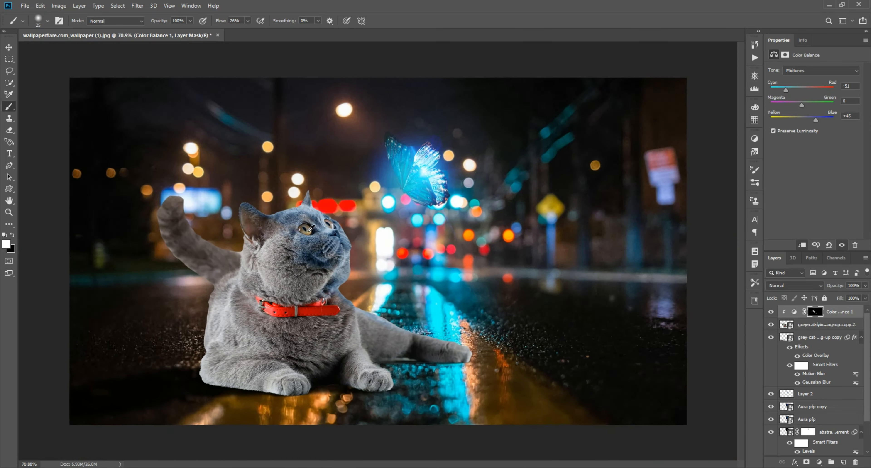
scroll(310, 229, "up", 8)
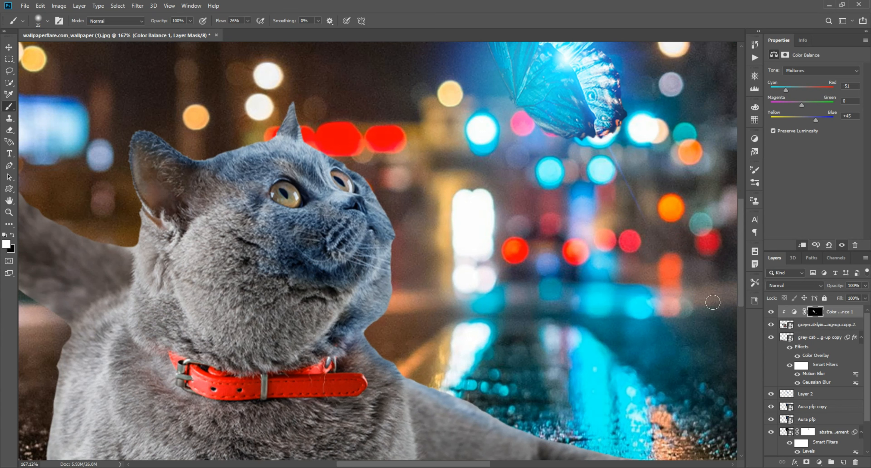
Add a new clipped layer in Color Dodge mode above the Color Balance and sample the butterfly's bright cyan as the paint colour
left_click_drag(864, 286, 853, 296)
left_click(844, 462)
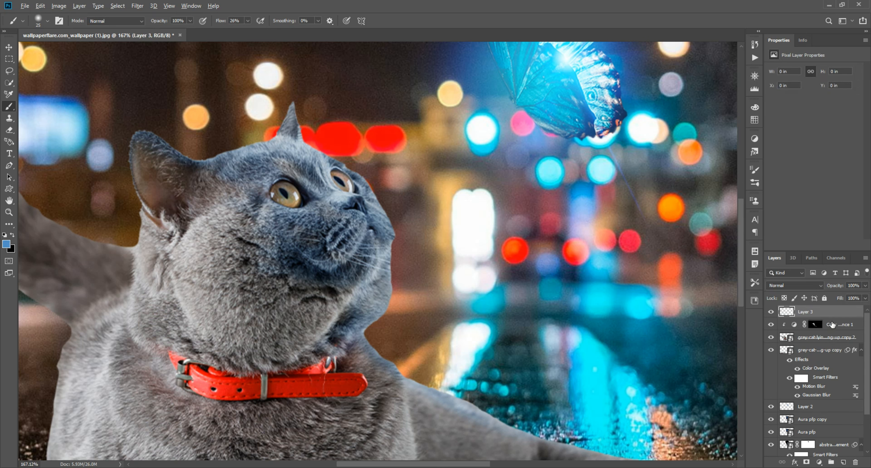
left_click(7, 244)
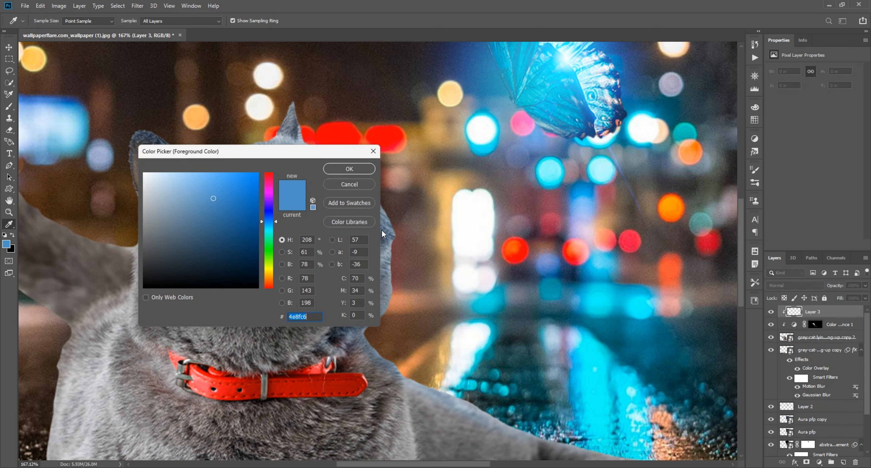
left_click(553, 62)
left_click(349, 169)
key("b")
left_click(794, 286)
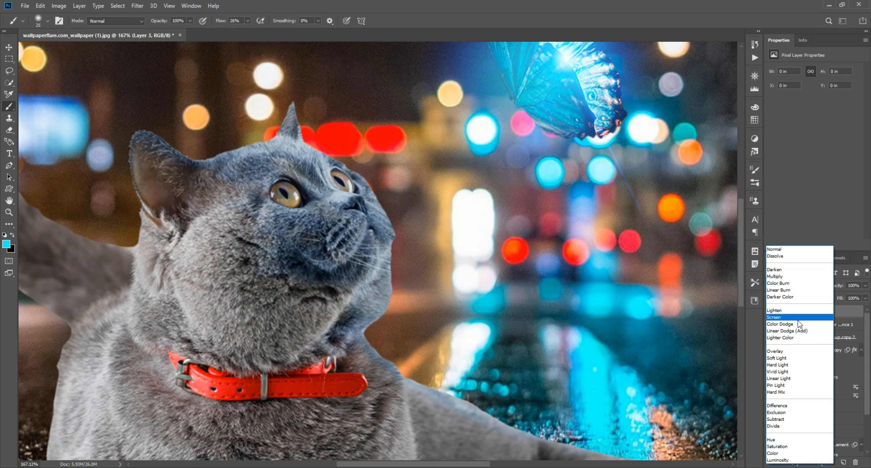
left_click(781, 324)
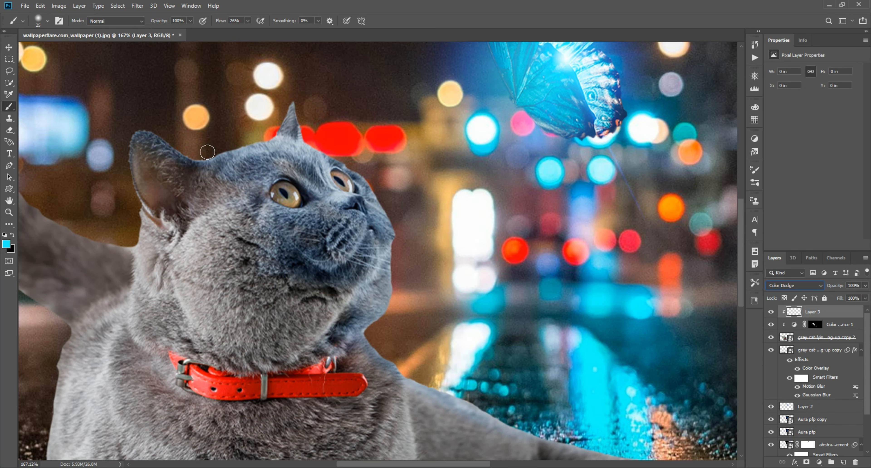
Paint a cyan rim highlight along the cat's ears, head and face edge, and undo the strokes beyond the large ear and top of the head
scroll(207, 152, "up", 5)
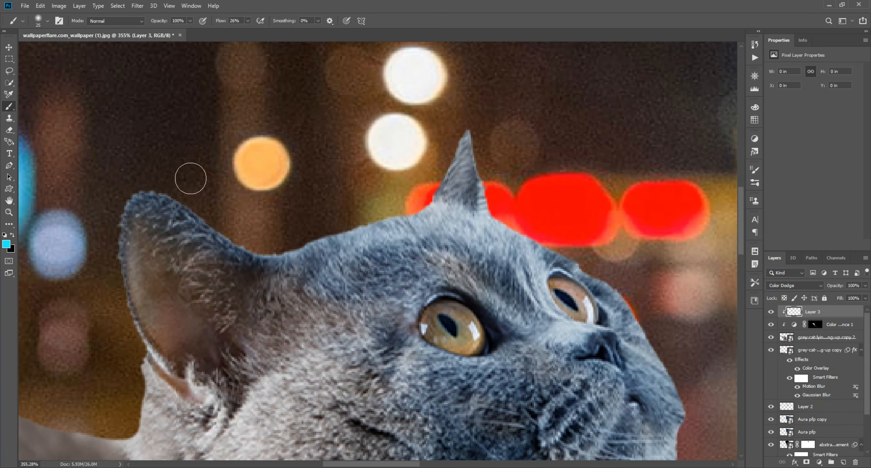
mouse_move(197, 196)
left_mouse_down()
mouse_move(281, 233)
mouse_move(318, 233)
mouse_move(309, 241)
mouse_move(450, 186)
mouse_move(473, 111)
mouse_move(494, 185)
left_mouse_up()
mouse_move(527, 231)
left_mouse_down()
mouse_move(652, 295)
mouse_move(460, 184)
left_mouse_up()
mouse_move(453, 186)
left_mouse_down()
mouse_move(521, 252)
mouse_move(542, 337)
mouse_move(485, 236)
mouse_move(447, 238)
left_mouse_up()
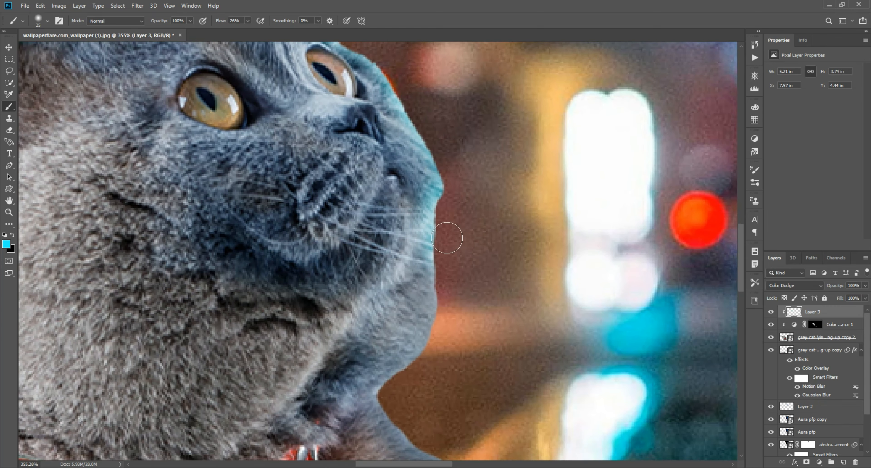
key("ctrl+0")
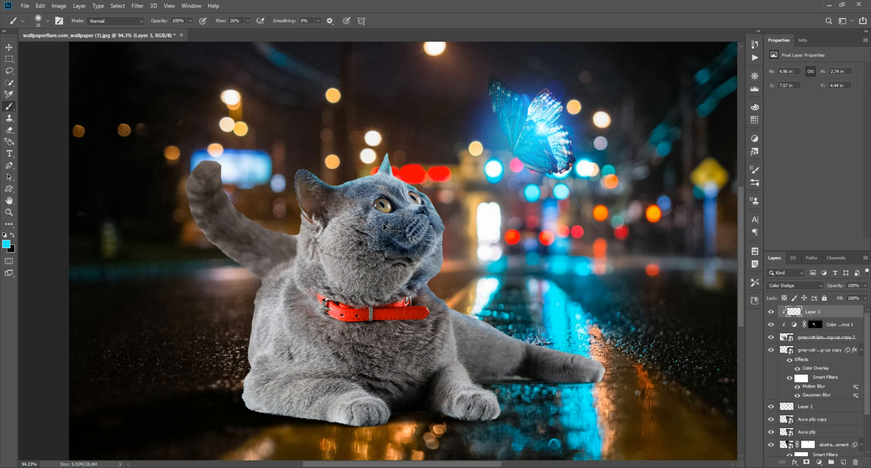
key("ctrl+z")
Lower the brush flow to 4% and paint a faint cyan highlight along the top of the head, the pointed ear and the face edge
scroll(337, 155, "up", 10)
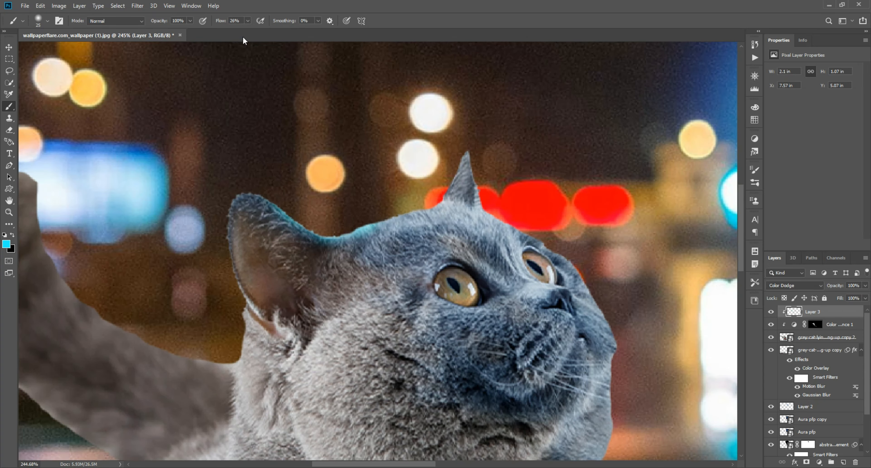
left_click(248, 21)
left_click_drag(242, 33, 237, 31)
scroll(358, 223, "up", 4)
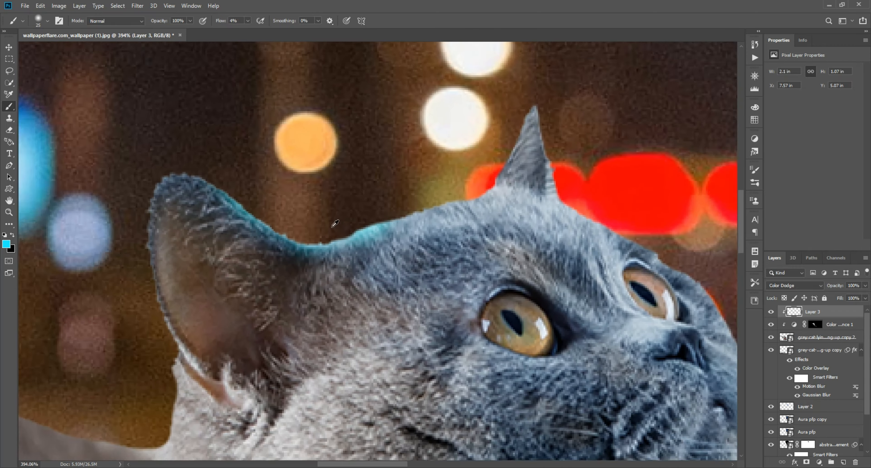
left_click_drag(301, 232, 325, 203)
left_click_drag(482, 115, 146, 247)
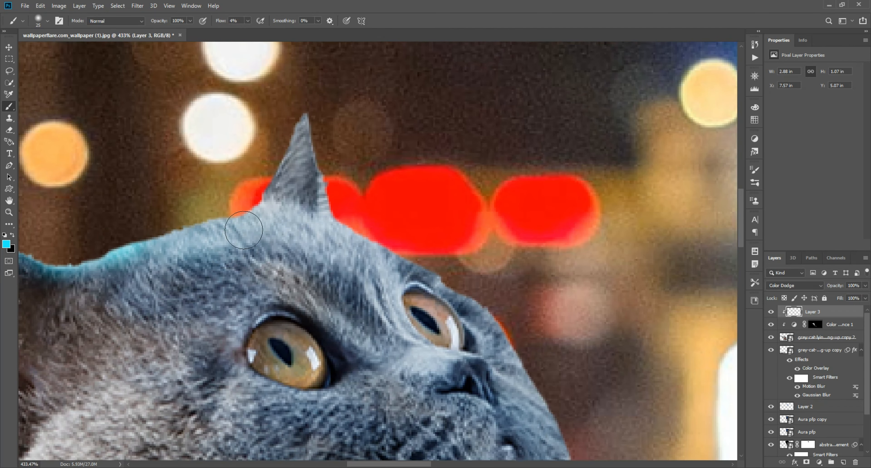
left_click_drag(246, 216, 307, 191)
mouse_move(424, 287)
left_mouse_down()
mouse_move(324, 252)
mouse_move(354, 265)
left_mouse_up()
left_click_drag(407, 313, 270, 106)
mouse_move(325, 342)
left_mouse_down()
mouse_move(318, 367)
mouse_move(297, 258)
left_mouse_up()
Paint subtle cyan light along the cat's cheek and neck edge and over both eyes
scroll(326, 310, "down", 5)
scroll(297, 257, "up", 2)
scroll(298, 257, "up", 1)
left_click_drag(278, 308, 309, 243)
mouse_move(311, 223)
left_mouse_down()
mouse_move(272, 274)
mouse_move(278, 193)
left_mouse_up()
mouse_move(189, 231)
left_mouse_down()
mouse_move(164, 298)
mouse_move(327, 240)
left_mouse_up()
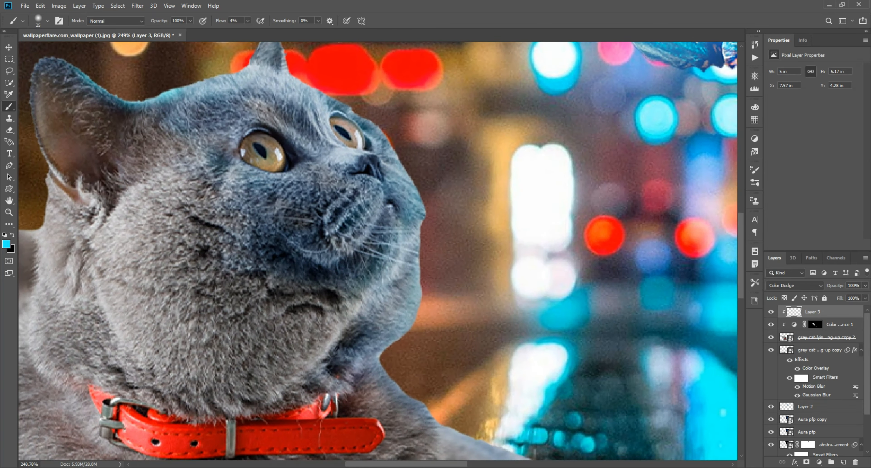
mouse_move(287, 148)
left_mouse_down()
mouse_move(250, 149)
mouse_move(276, 166)
mouse_move(275, 224)
left_mouse_up()
scroll(323, 174, "down", 2)
scroll(320, 176, "up", 3)
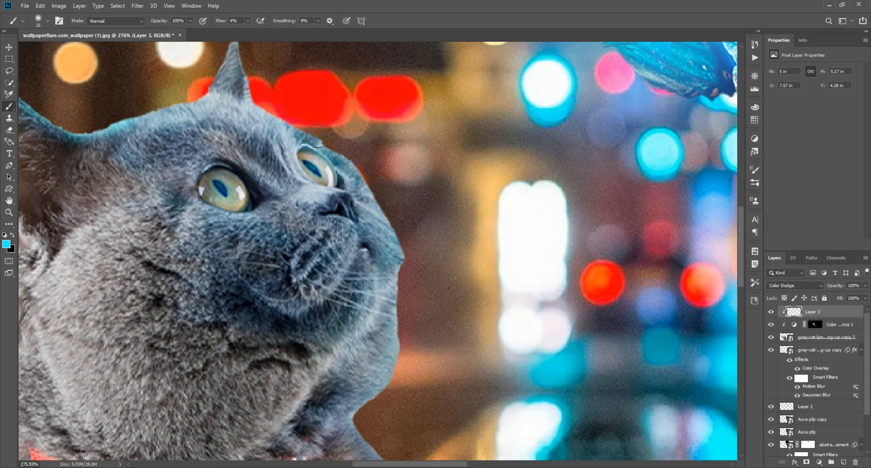
Extend the faint cyan light along the cat's back leg and over its muzzle, cheek and large ear
scroll(317, 135, "down", 5)
scroll(421, 390, "up", 4)
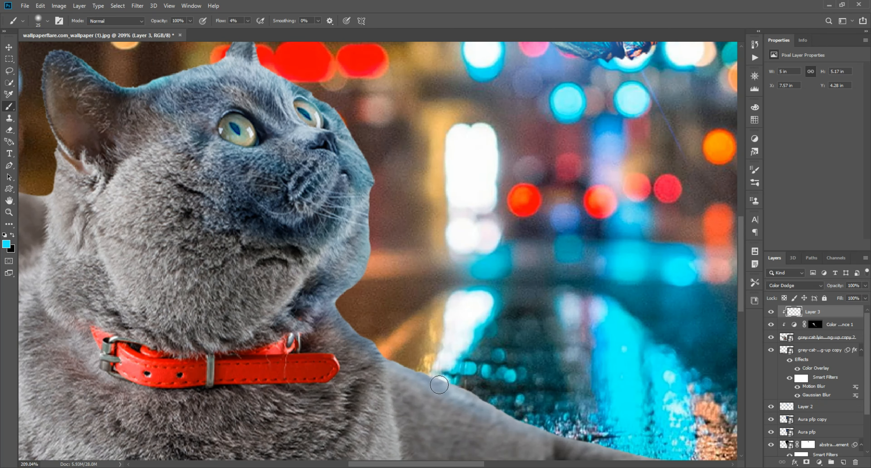
left_click_drag(363, 183, 324, 282)
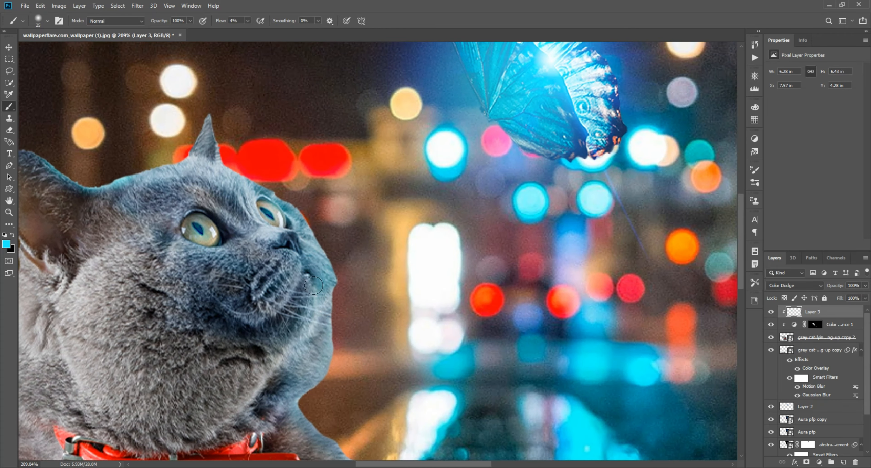
mouse_move(314, 325)
left_mouse_down()
mouse_move(275, 280)
mouse_move(127, 201)
mouse_move(272, 312)
mouse_move(181, 258)
mouse_move(121, 266)
mouse_move(277, 346)
mouse_move(175, 284)
mouse_move(112, 207)
mouse_move(30, 175)
left_mouse_up()
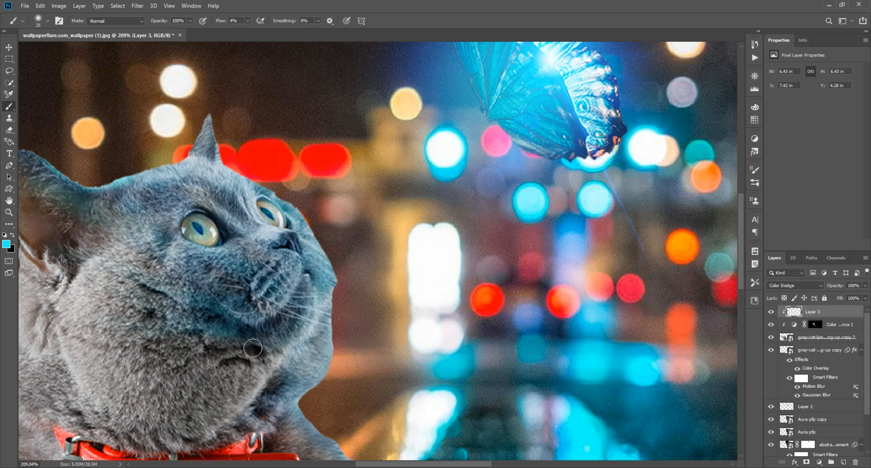
Compare the whole composition with the cyan light layer hidden and shown
key("ctrl+0")
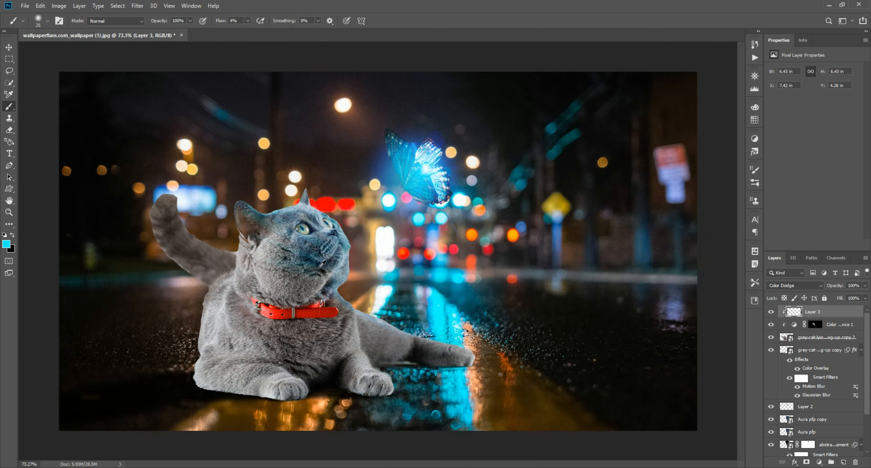
scroll(380, 255, "up", 1)
key("v")
left_click(771, 312)
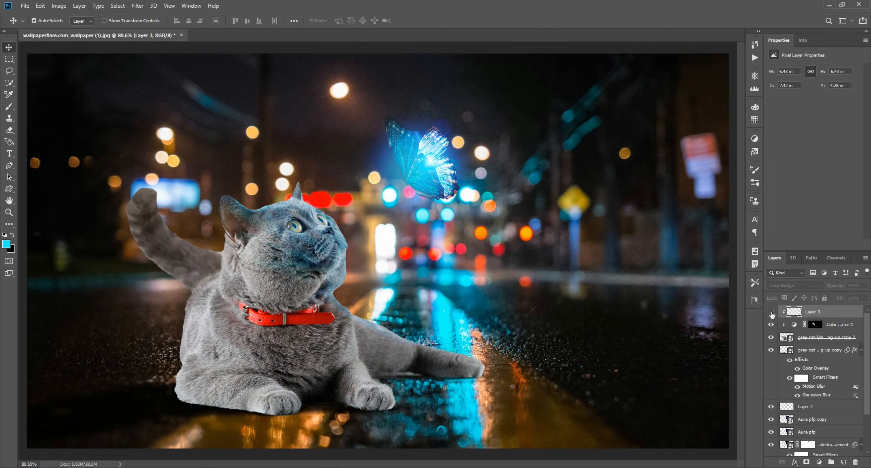
left_click(771, 312)
scroll(561, 262, "down", 2)
Add a clipped Curves adjustment above the cat layer, lower its white point output to 108 and invert the adjustment's mask
scroll(375, 249, "up", 7)
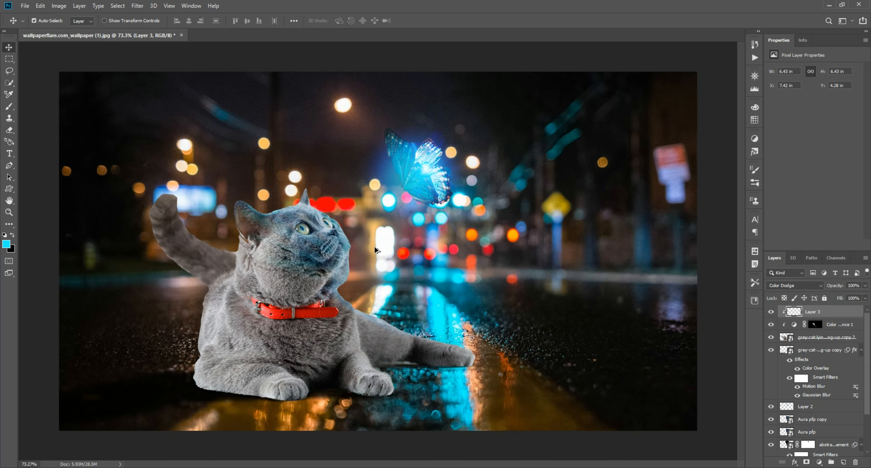
left_click(597, 404)
left_click(819, 462)
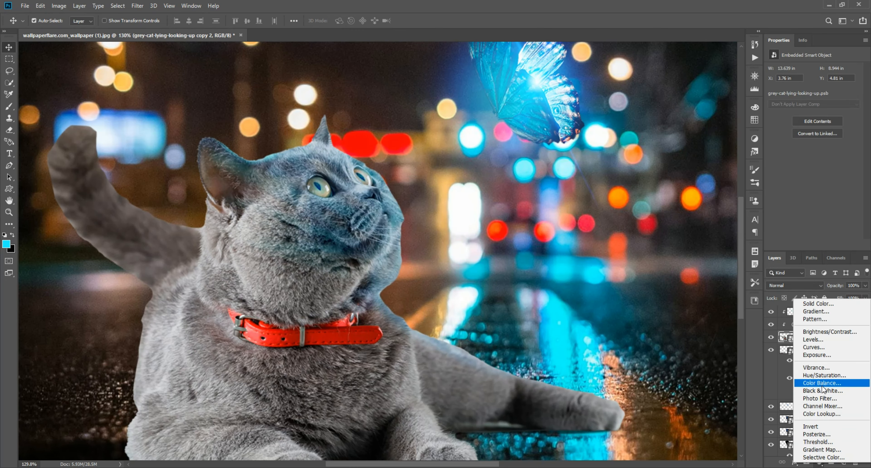
left_click(814, 347)
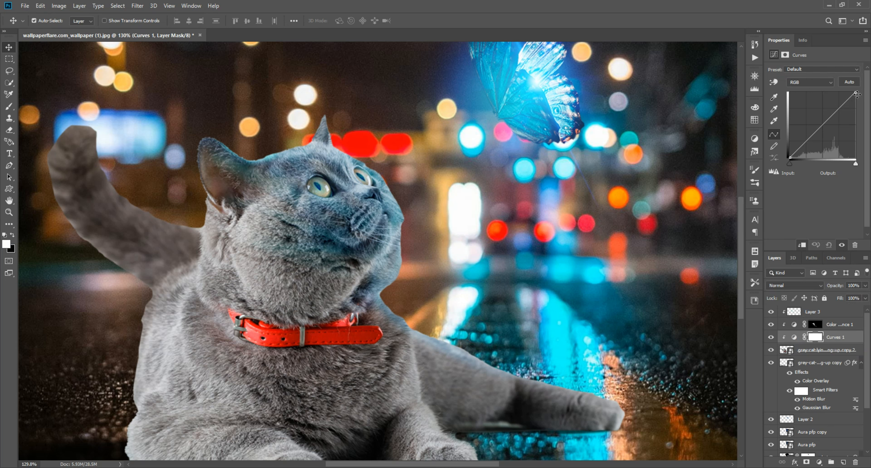
left_click_drag(857, 94, 862, 132)
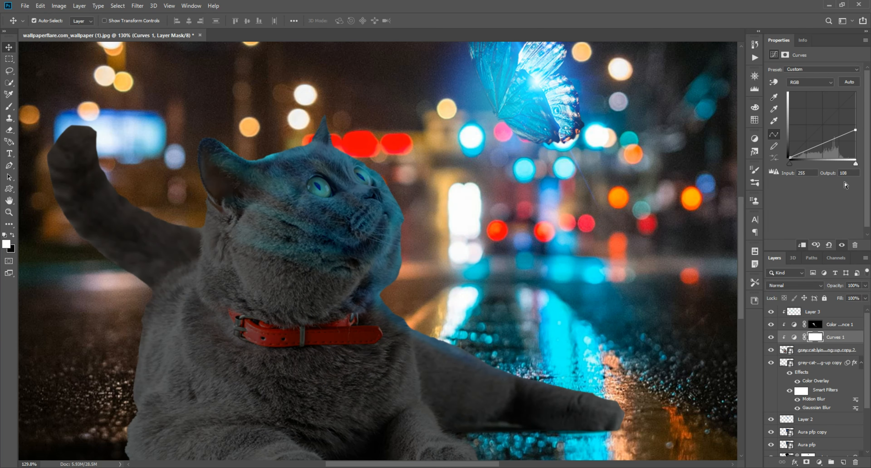
key("ctrl+i")
Enlarge the brush to 175 px and paint white on the Curves mask along the cat's back at 4% flow
left_click(9, 105)
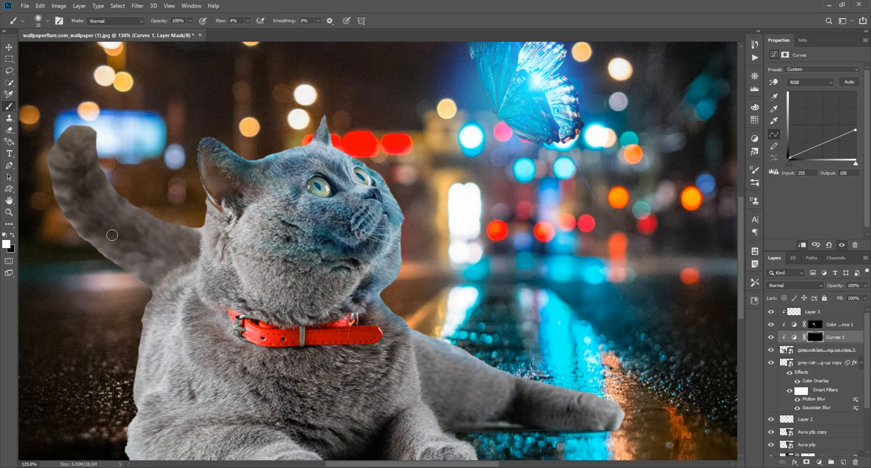
scroll(112, 235, "down", 2)
scroll(112, 235, "left", 1)
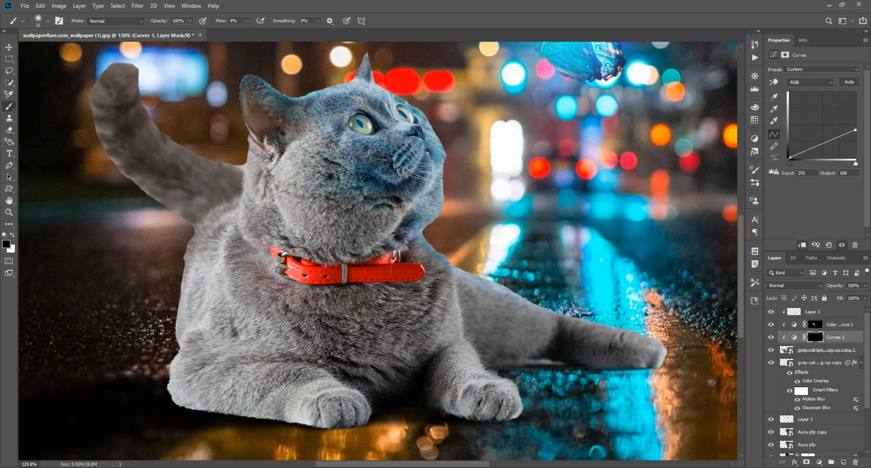
key("bracketright")
key("bracketright")
key("bracketright")
key("bracketright")
key("bracketright")
key("bracketright")
key("bracketright")
key("bracketright")
key("bracketright")
key("bracketright")
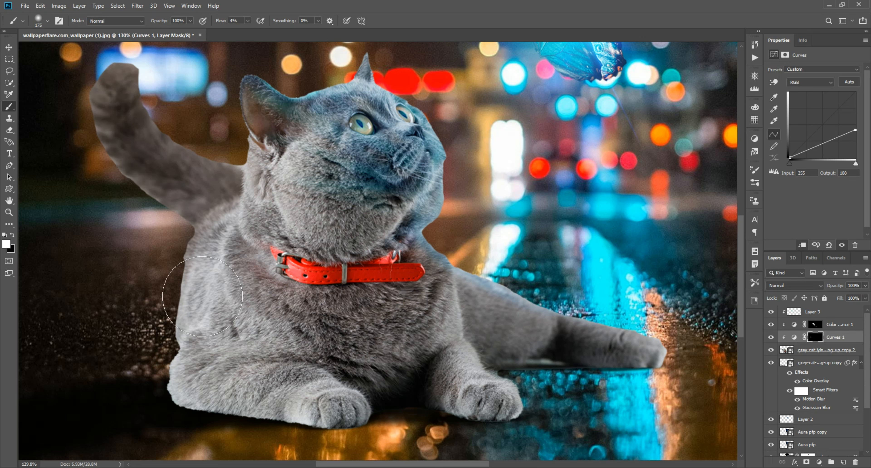
mouse_move(200, 293)
left_mouse_down()
mouse_move(210, 227)
mouse_move(213, 339)
mouse_move(260, 319)
mouse_move(257, 257)
mouse_move(155, 221)
mouse_move(166, 167)
mouse_move(190, 117)
left_mouse_up()
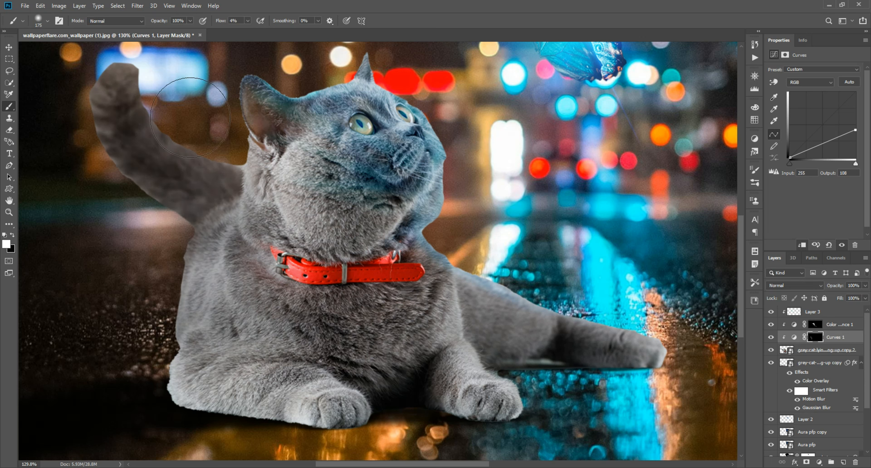
Raise the brush flow to 100% and paint the Curves darkening over the cat's tail, body and outstretched back leg
left_click(248, 21)
left_click_drag(248, 31, 309, 39)
mouse_move(112, 95)
left_mouse_down()
mouse_move(134, 162)
mouse_move(220, 247)
mouse_move(169, 373)
mouse_move(218, 394)
mouse_move(432, 412)
mouse_move(560, 382)
mouse_move(519, 402)
mouse_move(216, 247)
mouse_move(242, 136)
left_mouse_up()
key("space")
mouse_move(222, 139)
left_mouse_down()
mouse_move(235, 240)
mouse_move(392, 419)
mouse_move(412, 428)
left_mouse_up()
key("space")
left_click_drag(362, 408, 311, 261)
mouse_move(212, 305)
left_mouse_down()
mouse_move(466, 338)
mouse_move(530, 337)
left_mouse_up()
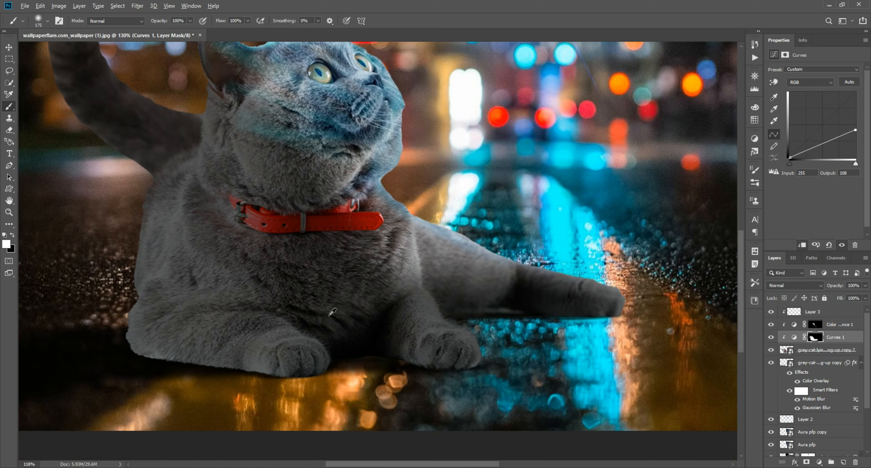
Extend the Curves darkening across the cat's lower neck, collar, chest, front legs and remaining parts of the back leg
scroll(330, 316, "down", 7)
scroll(280, 261, "up", 12)
left_click_drag(262, 255, 328, 249)
mouse_move(266, 194)
left_mouse_down()
mouse_move(255, 183)
mouse_move(392, 398)
left_mouse_up()
left_click_drag(417, 389, 182, 265)
mouse_move(338, 305)
left_mouse_down()
mouse_move(435, 356)
mouse_move(518, 354)
left_mouse_up()
scroll(515, 354, "down", 6)
scroll(474, 360, "up", 5)
Paint black on the Curves mask to restore brightness on the back leg's upper edge, the face, the cheek and the neck
key("x")
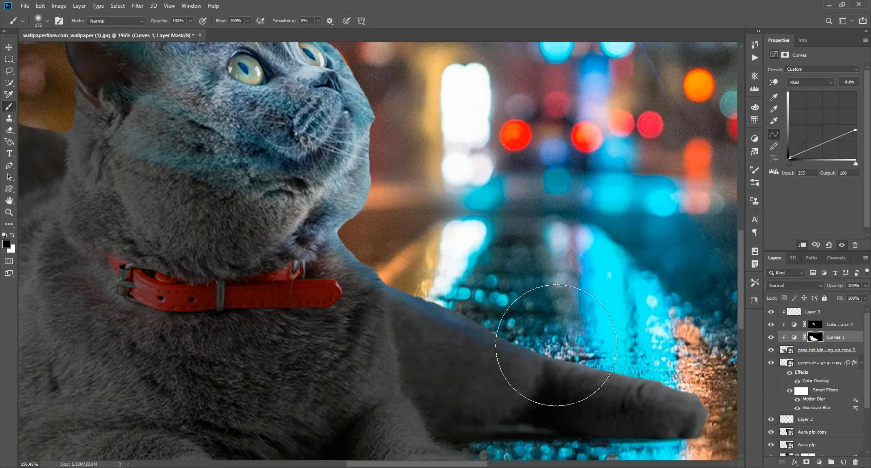
mouse_move(626, 365)
left_mouse_down()
mouse_move(451, 281)
mouse_move(359, 300)
left_mouse_up()
left_click_drag(228, 144, 343, 224)
left_click_drag(204, 210, 151, 159)
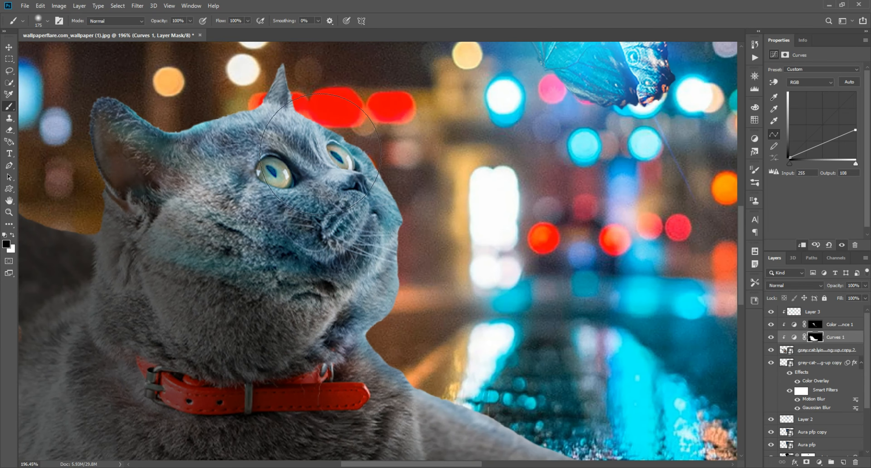
left_click_drag(340, 154, 389, 220)
left_click_drag(267, 270, 194, 216)
left_click_drag(295, 364, 146, 305)
scroll(355, 356, "down", 10)
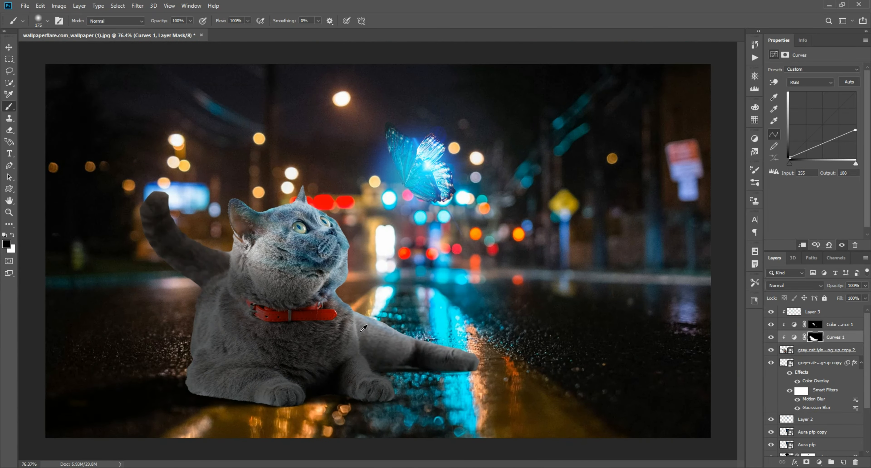
Hide the cyan light layer, Layer 3
left_click(9, 47)
scroll(282, 219, "up", 9)
left_click(812, 312)
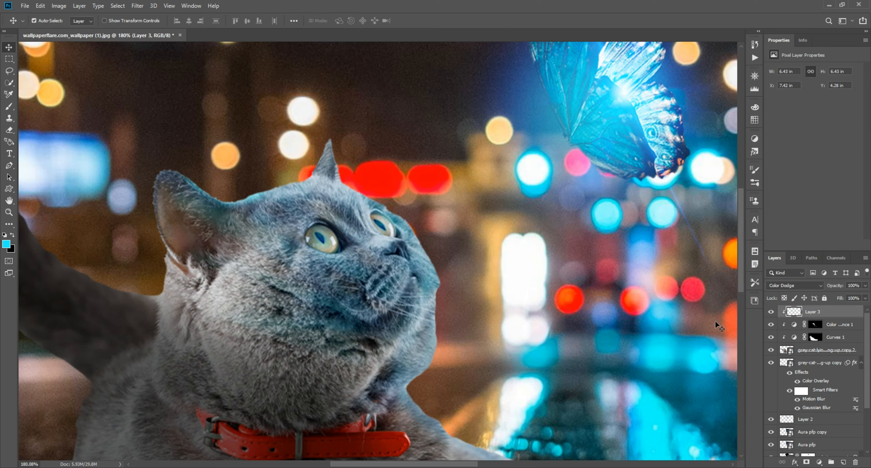
left_click(772, 312)
scroll(450, 281, "down", 8)
scroll(288, 277, "up", 2)
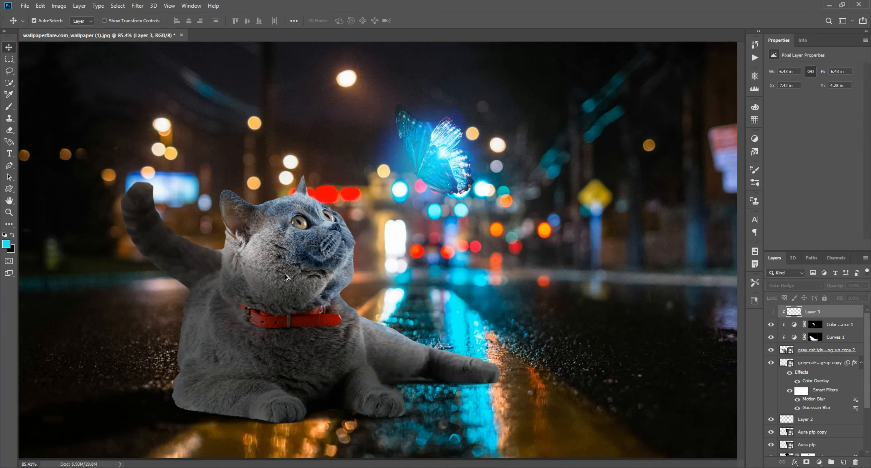
scroll(278, 242, "down", 3)
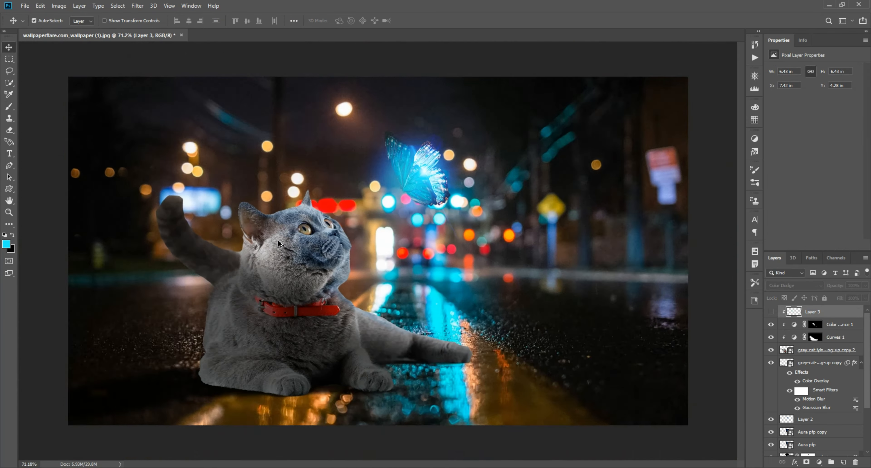
scroll(336, 306, "up", 5)
Add a clipped Color Balance adjustment on top, set its midtones' cyan–red value to +33 and invert its mask
left_click(819, 462)
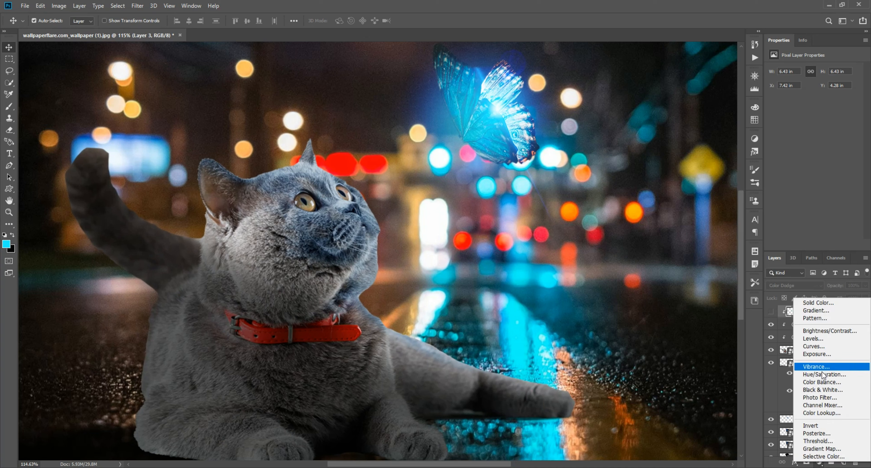
left_click(815, 381)
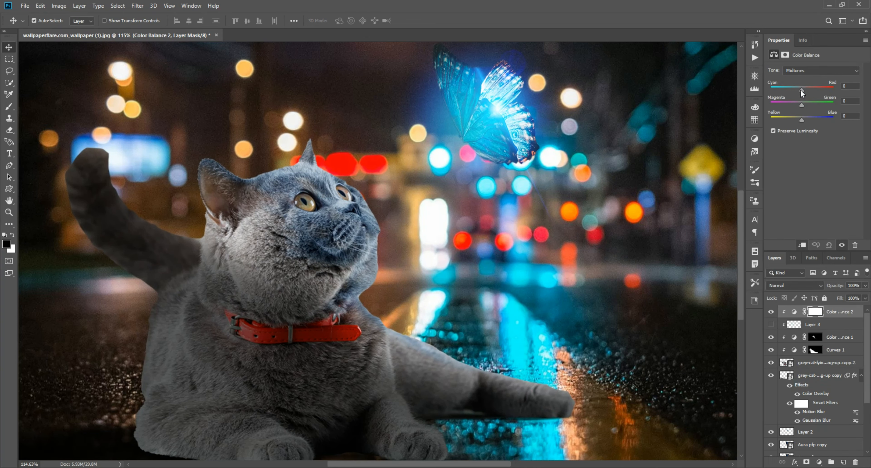
mouse_move(814, 88)
left_mouse_down()
mouse_move(794, 93)
mouse_move(805, 91)
left_mouse_up()
key("ctrl+o")
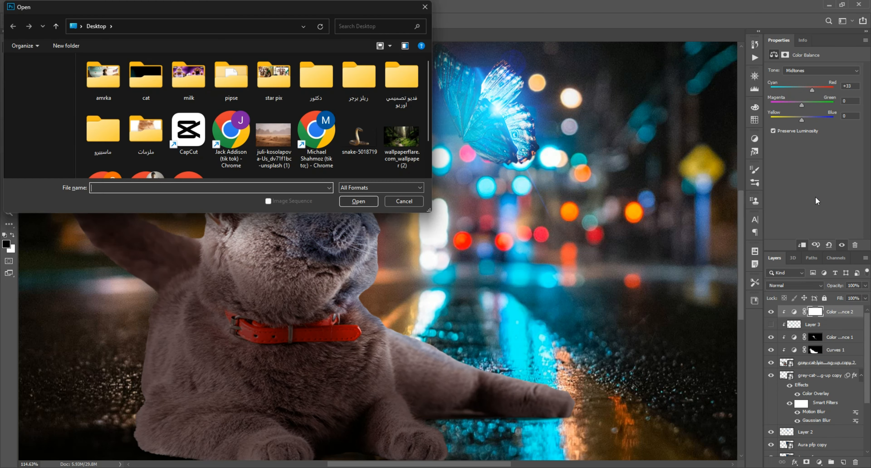
left_click(405, 202)
key("ctrl+i")
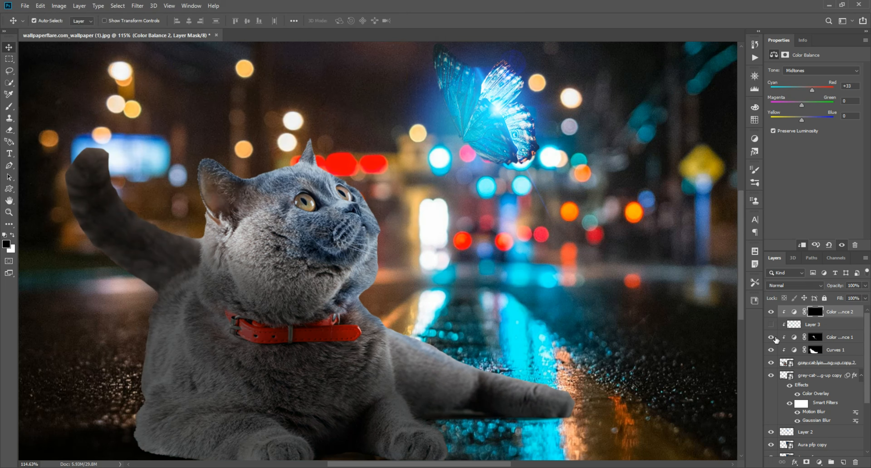
Paint white on the new Color Balance mask over the cat's tail, body, neck and legs to warm the fur facing away from the butterfly
left_click(6, 245)
key("Return")
key("b")
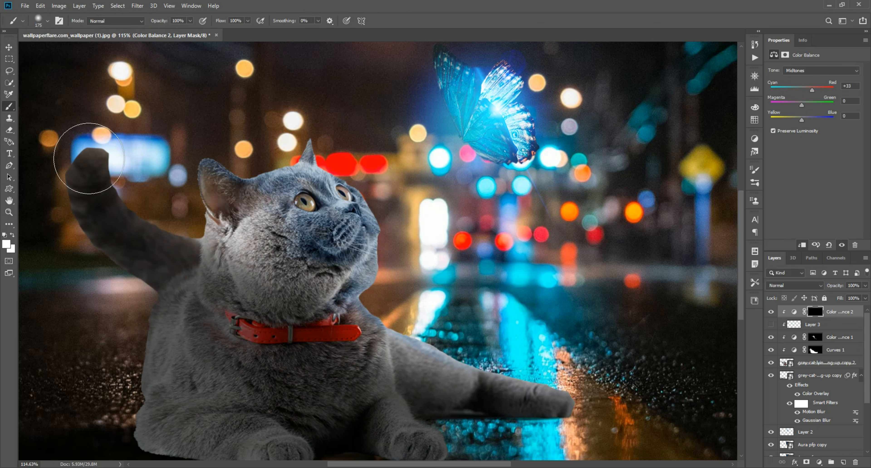
left_click_drag(110, 244, 137, 118)
mouse_move(191, 257)
left_mouse_down()
mouse_move(146, 305)
mouse_move(322, 341)
mouse_move(443, 329)
mouse_move(558, 288)
left_mouse_up()
left_click_drag(345, 287, 464, 363)
mouse_move(367, 275)
left_mouse_down()
mouse_move(345, 156)
mouse_move(426, 330)
mouse_move(541, 333)
left_mouse_up()
left_click_drag(555, 334, 502, 329)
left_click_drag(342, 295, 433, 324)
mouse_move(462, 368)
left_mouse_down()
mouse_move(494, 402)
mouse_move(578, 390)
left_mouse_up()
left_click_drag(460, 335, 616, 366)
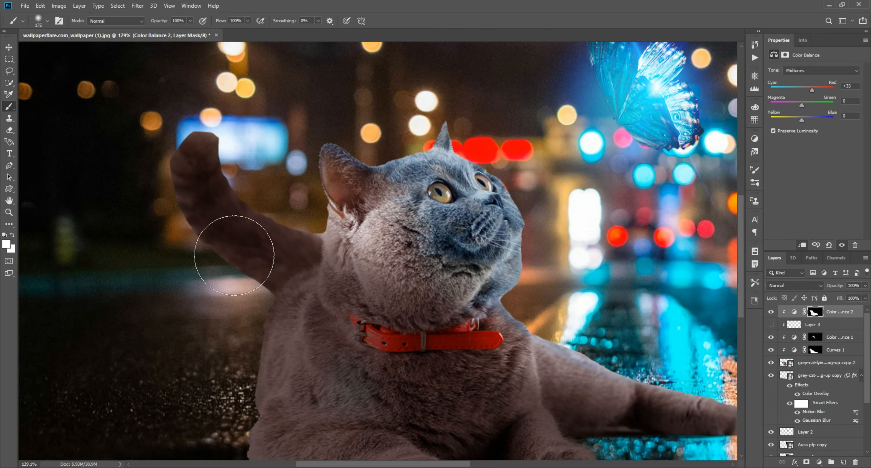
Inspect the transition between the blue-tinted face and the warm body fur, up close and in the full image
left_click(8, 46)
scroll(300, 225, "down", 5)
scroll(300, 225, "up", 9)
left_click_drag(295, 269, 324, 272)
left_click_drag(324, 275, 275, 297)
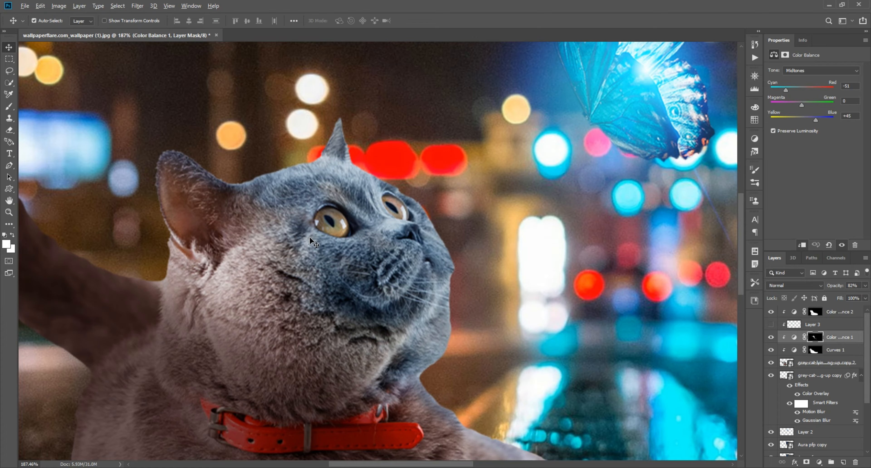
key("ctrl+0")
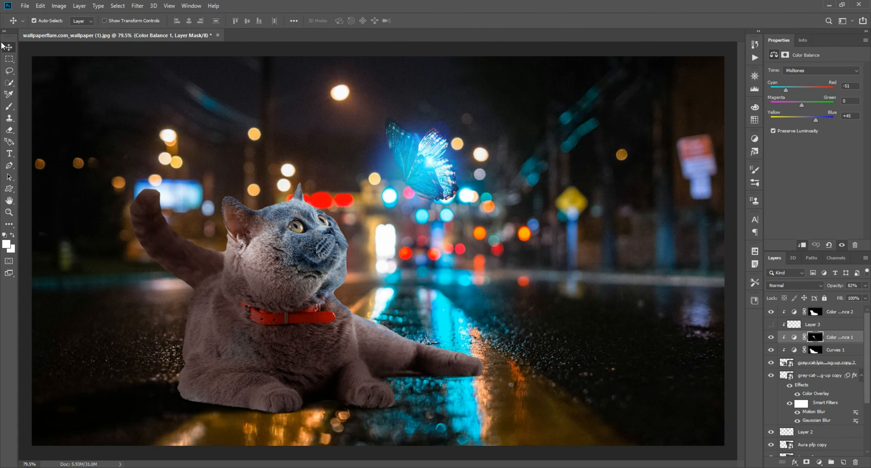
scroll(407, 236, "down", 2)
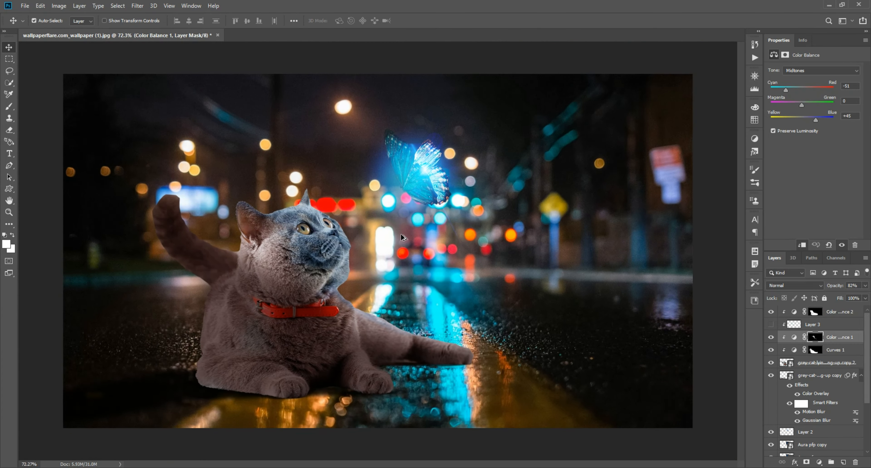
left_click(719, 267)
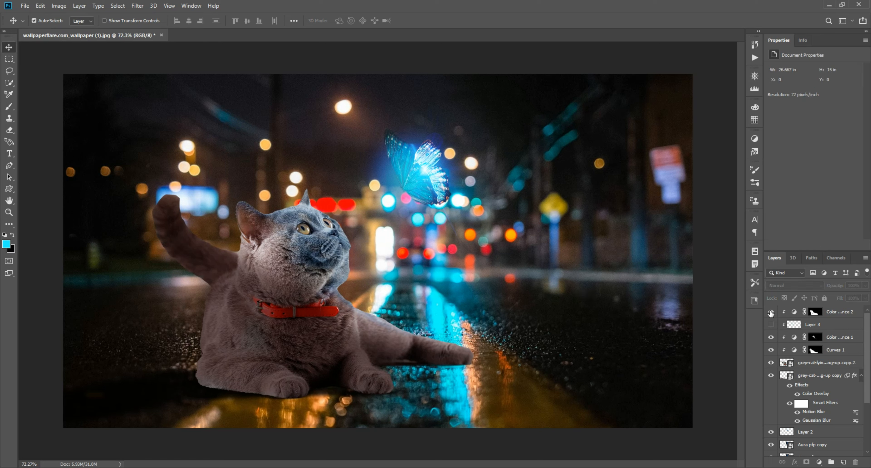
Set the warm Color Balance layer's opacity to 86% and its midtones' cyan–red value to +38
left_click(849, 314)
left_click(865, 286)
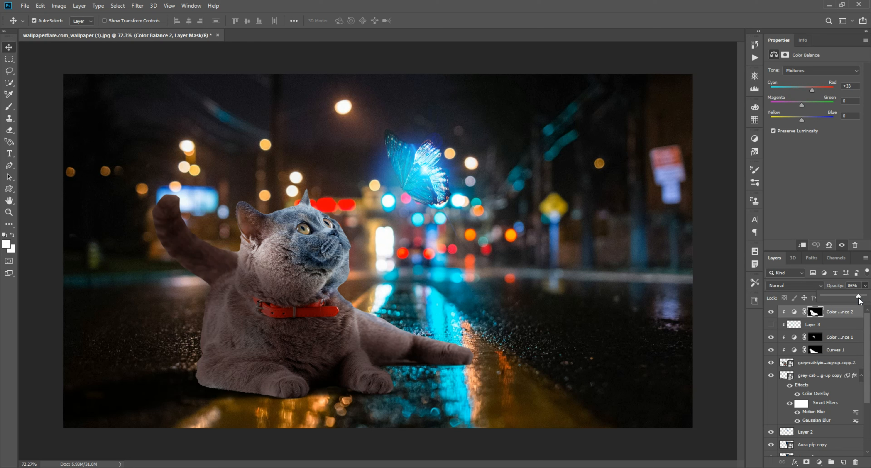
left_click_drag(804, 117, 791, 120)
key("ctrl+z")
Review the cat's overall lighting against the night street and butterfly at several magnifications
left_click(715, 194)
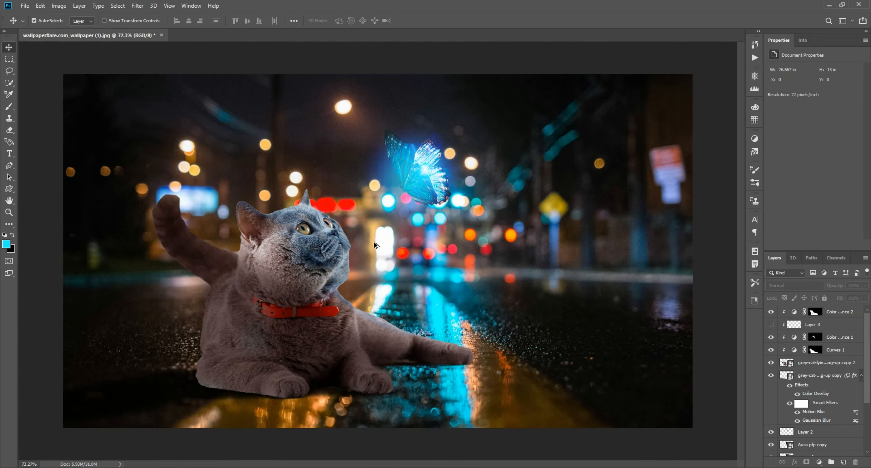
scroll(327, 242, "up", 5)
scroll(305, 238, "down", 5)
scroll(306, 238, "up", 2)
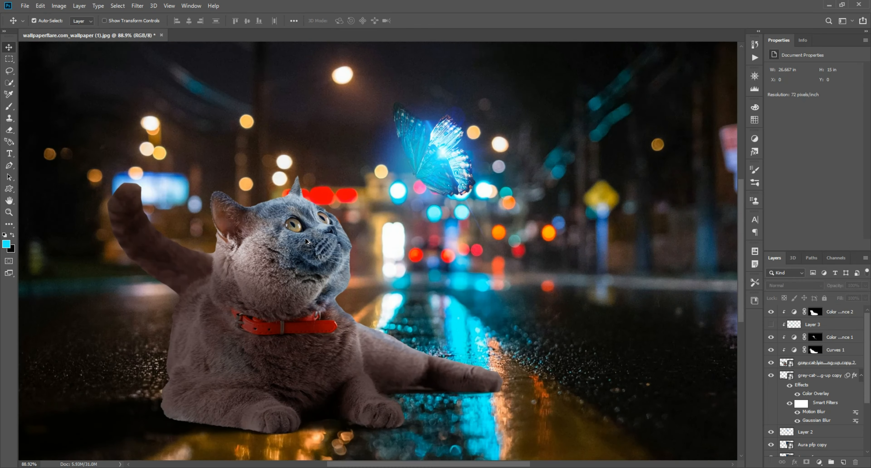
scroll(341, 261, "down", 2)
scroll(439, 303, "down", 1)
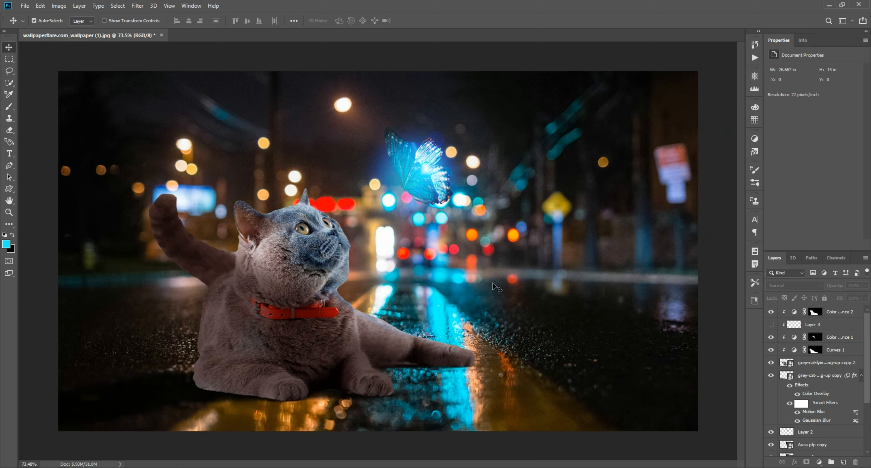
scroll(356, 237, "up", 1)
scroll(315, 255, "down", 1)
Stamp all the composition's layers into a merged layer on top and open it in the Camera Raw filter
left_click(833, 312)
scroll(812, 372, "down", 3)
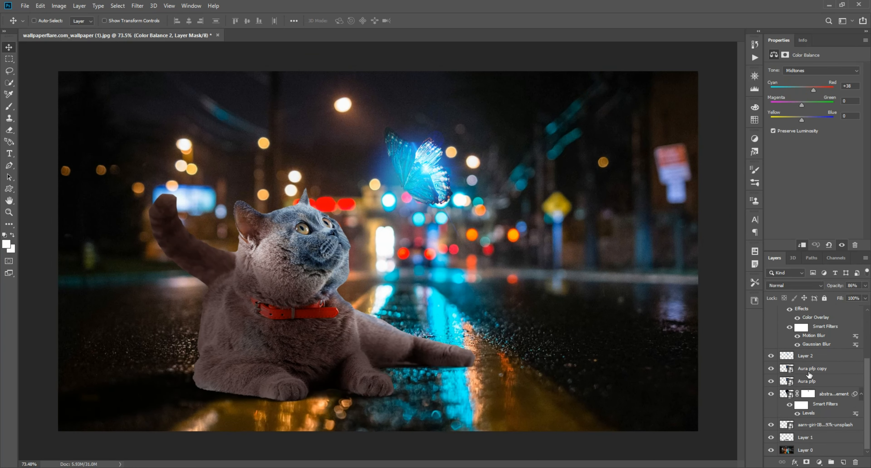
left_click(798, 438, "shift")
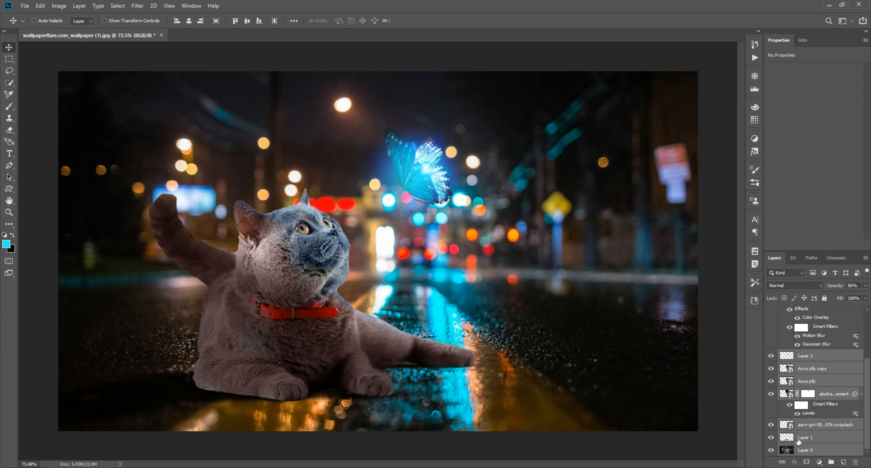
key("ctrl+alt+shift+e")
left_click(138, 6)
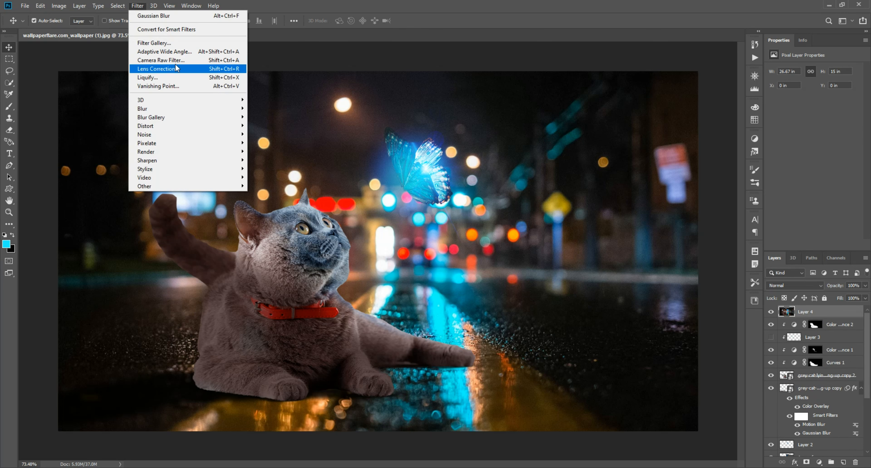
left_click(176, 68)
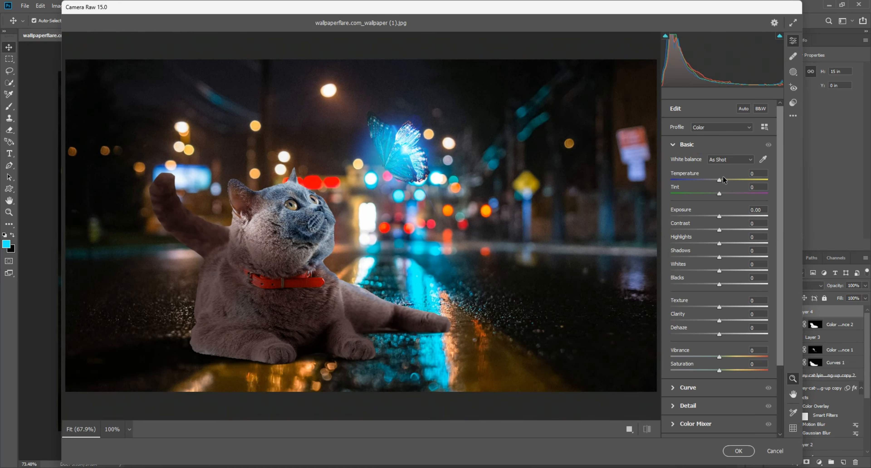
Cool and darken the merged image with Temperature -31, Tint -16, Exposure -0.65 and Contrast +39
left_click_drag(720, 181, 738, 181)
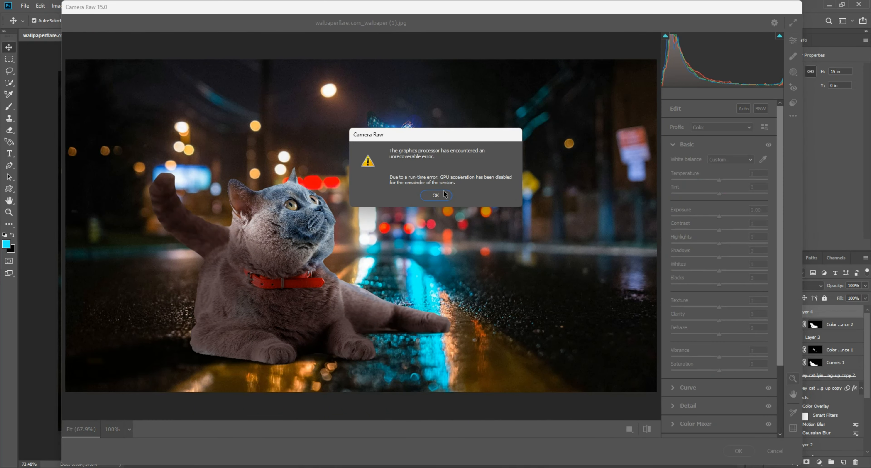
left_click(444, 195)
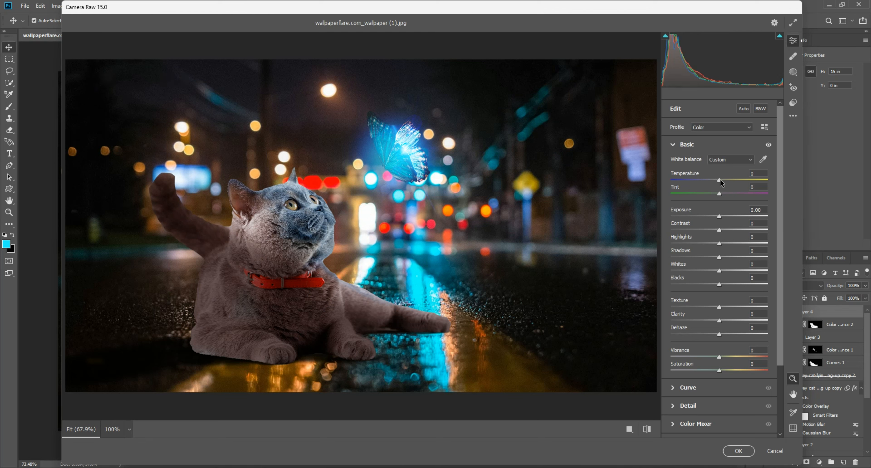
left_click_drag(720, 181, 737, 228)
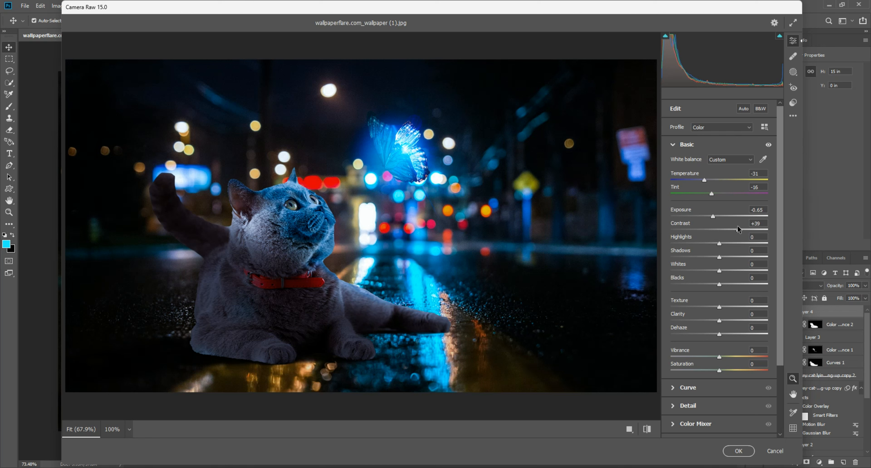
Set Highlights to +30, Shadows to -11, Whites to +24, Blacks to -4, Texture to +41 and Clarity to +37
left_click(732, 243)
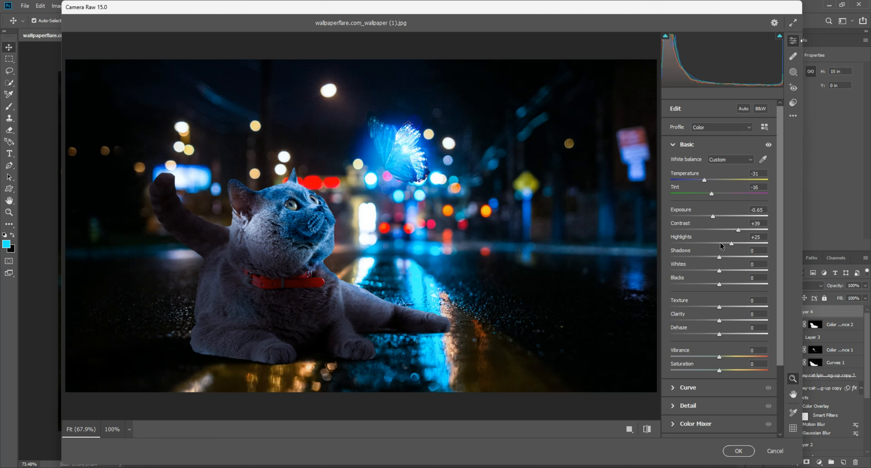
left_click_drag(732, 243, 719, 258)
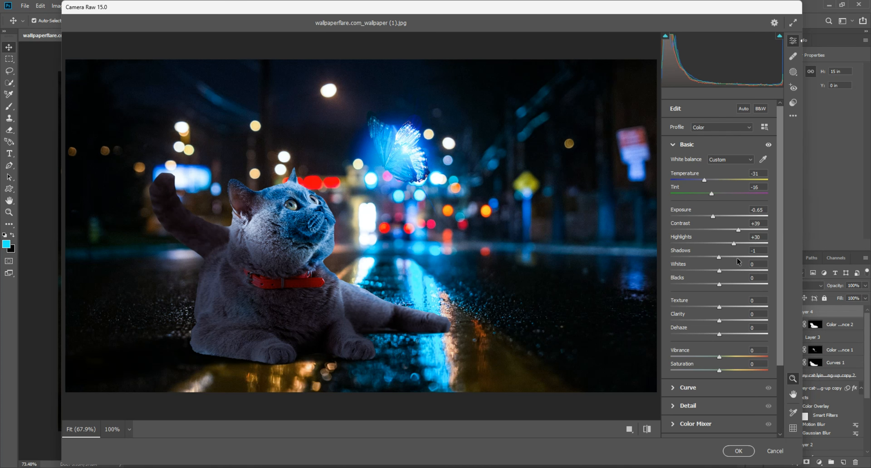
left_click_drag(714, 263, 721, 272)
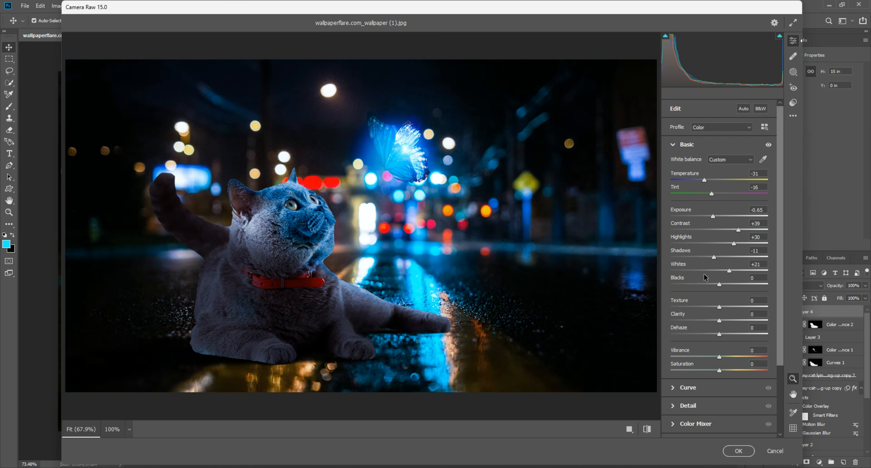
left_click(731, 272)
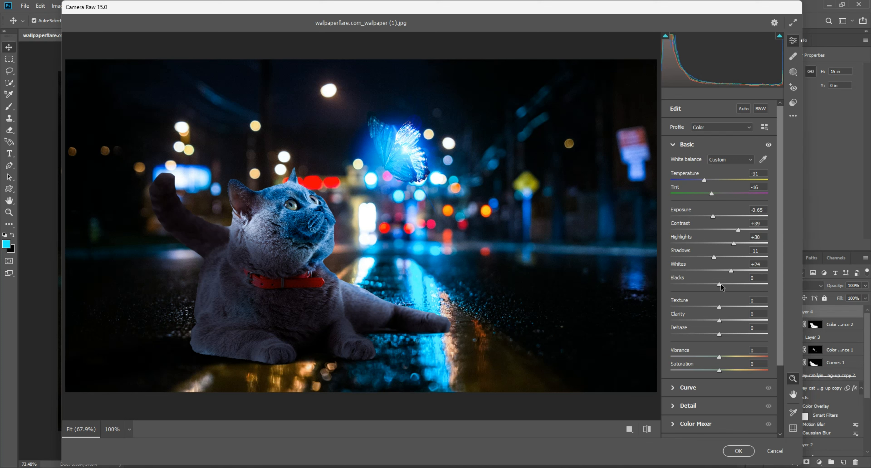
left_click_drag(721, 283, 730, 307)
left_click(739, 321)
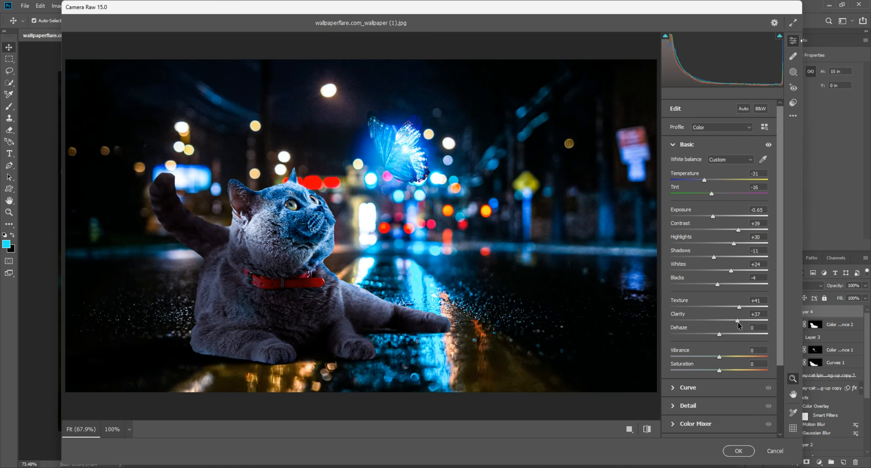